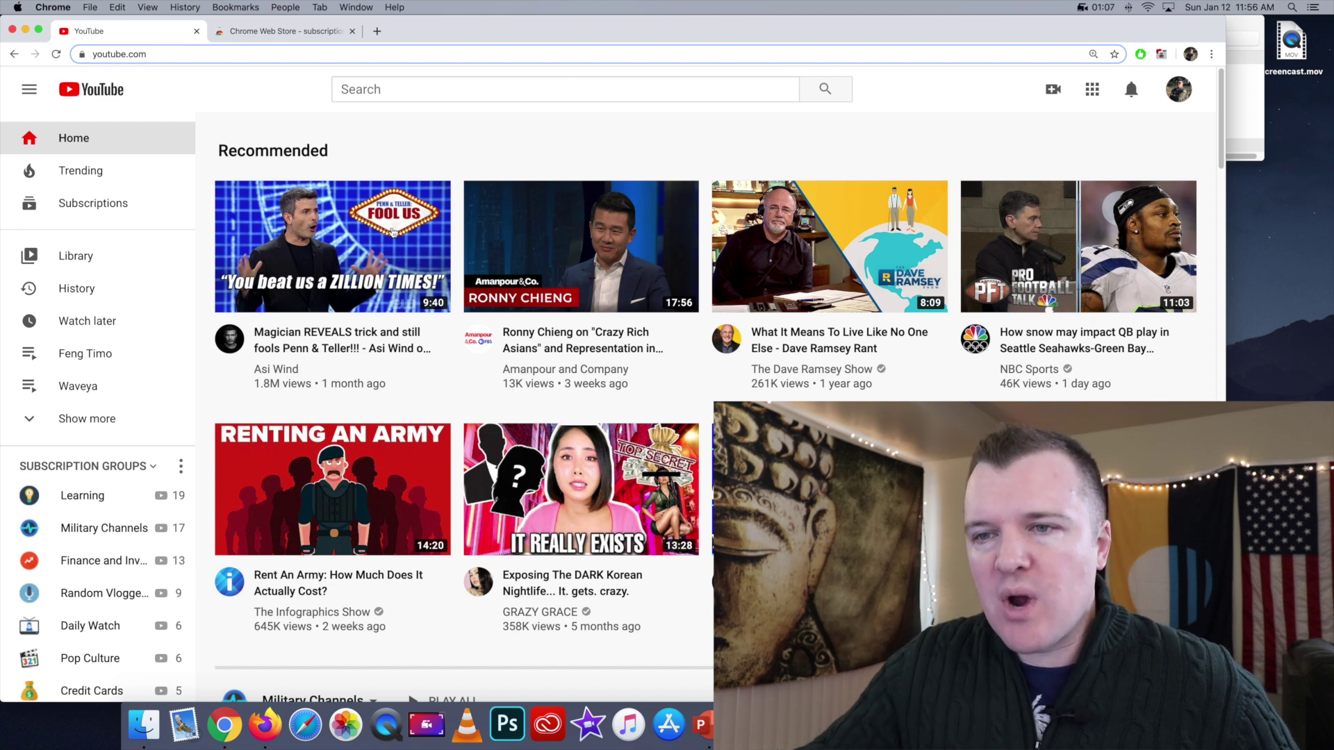
Review PocketTube's manager listing all 13 groups, then switch to the Firefox YouTube window.
mouse_move(236, 297)
scroll(236, 296, down, 1)
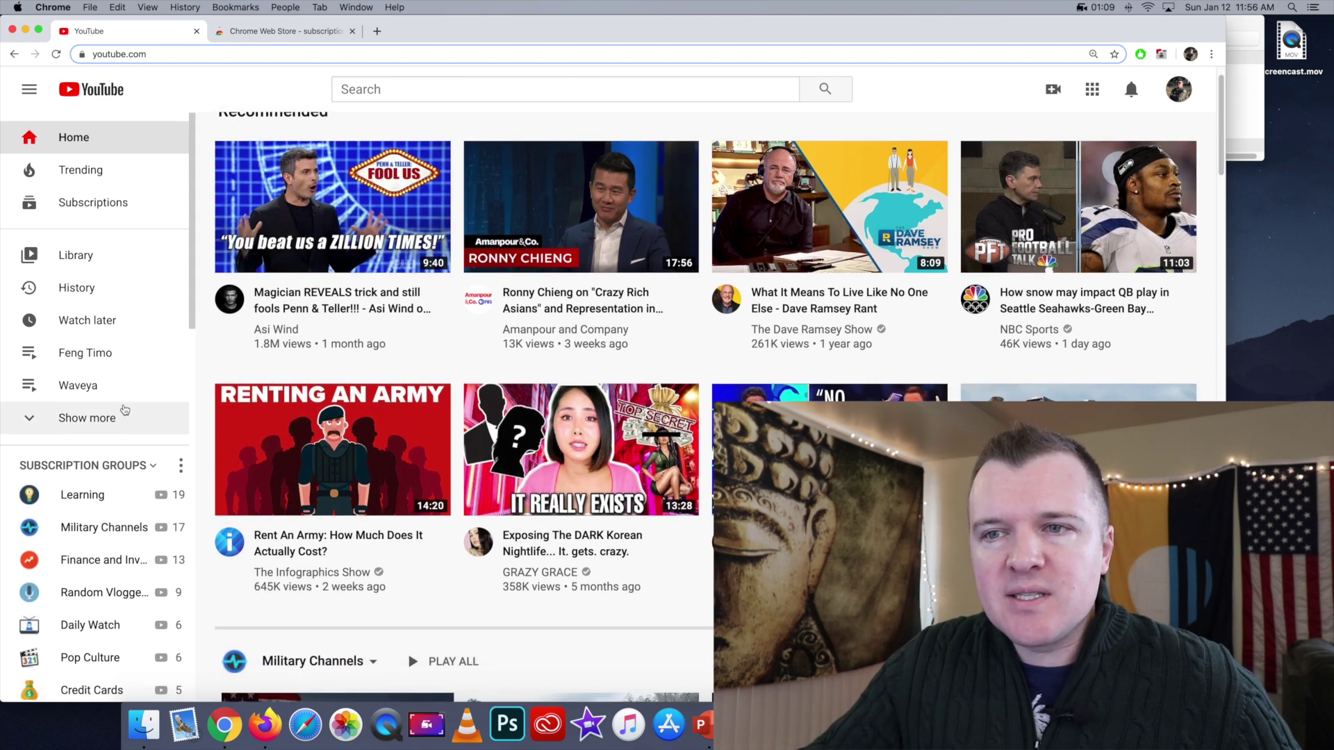
scroll(124, 405, down, 3)
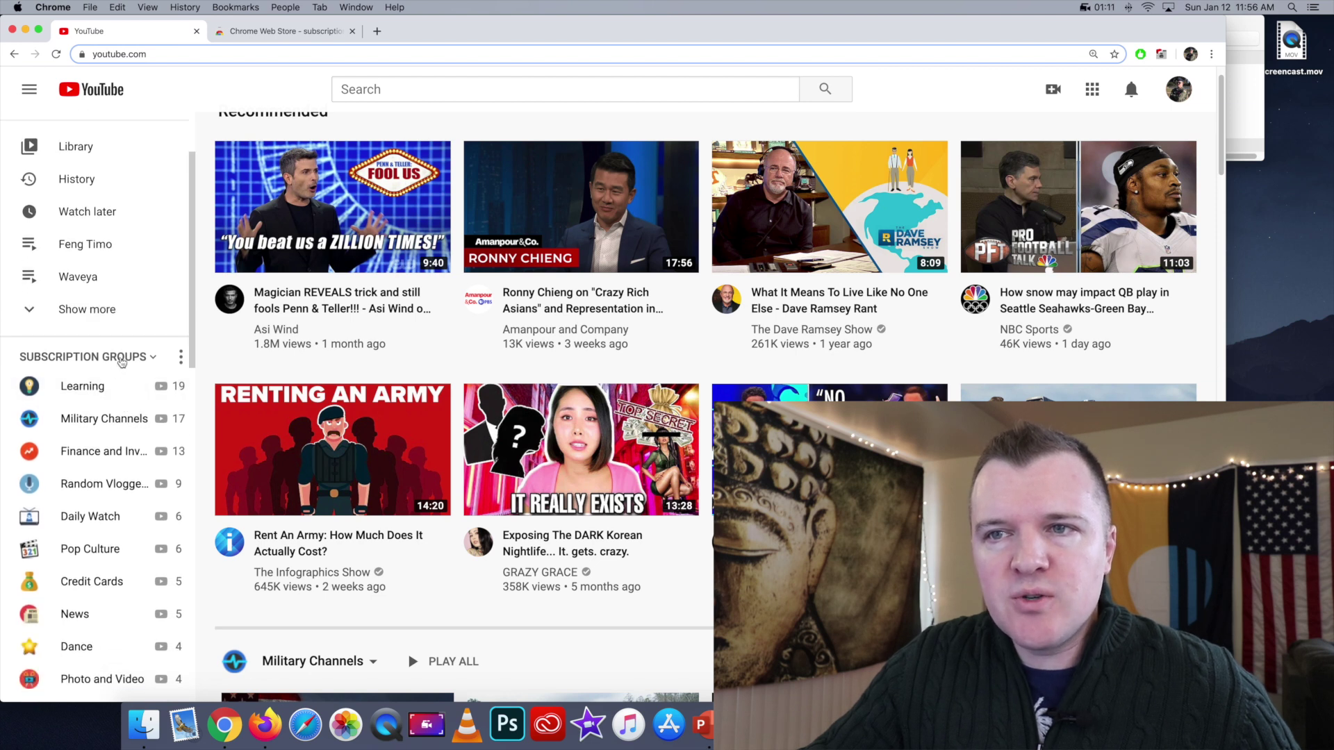
click(122, 359)
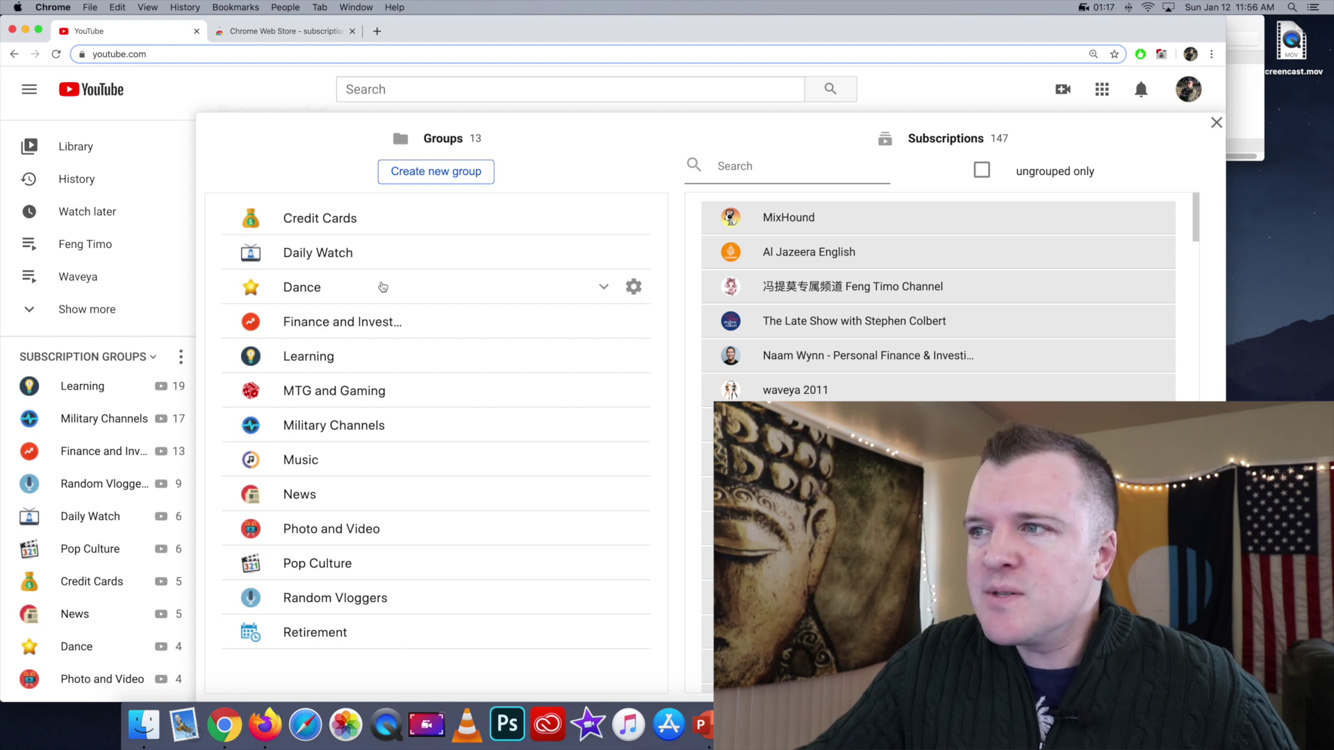
scroll(935, 340, down, 3)
scroll(935, 339, up, 3)
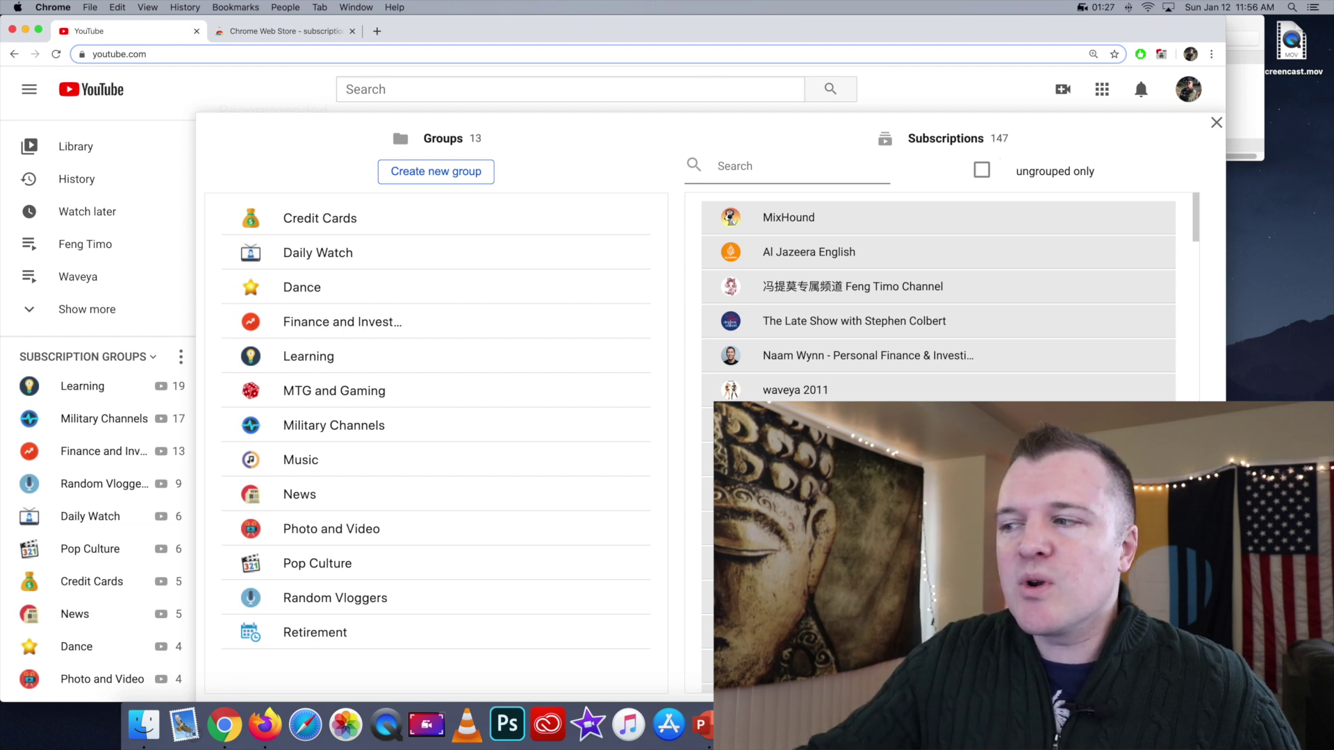
key(super+Tab)
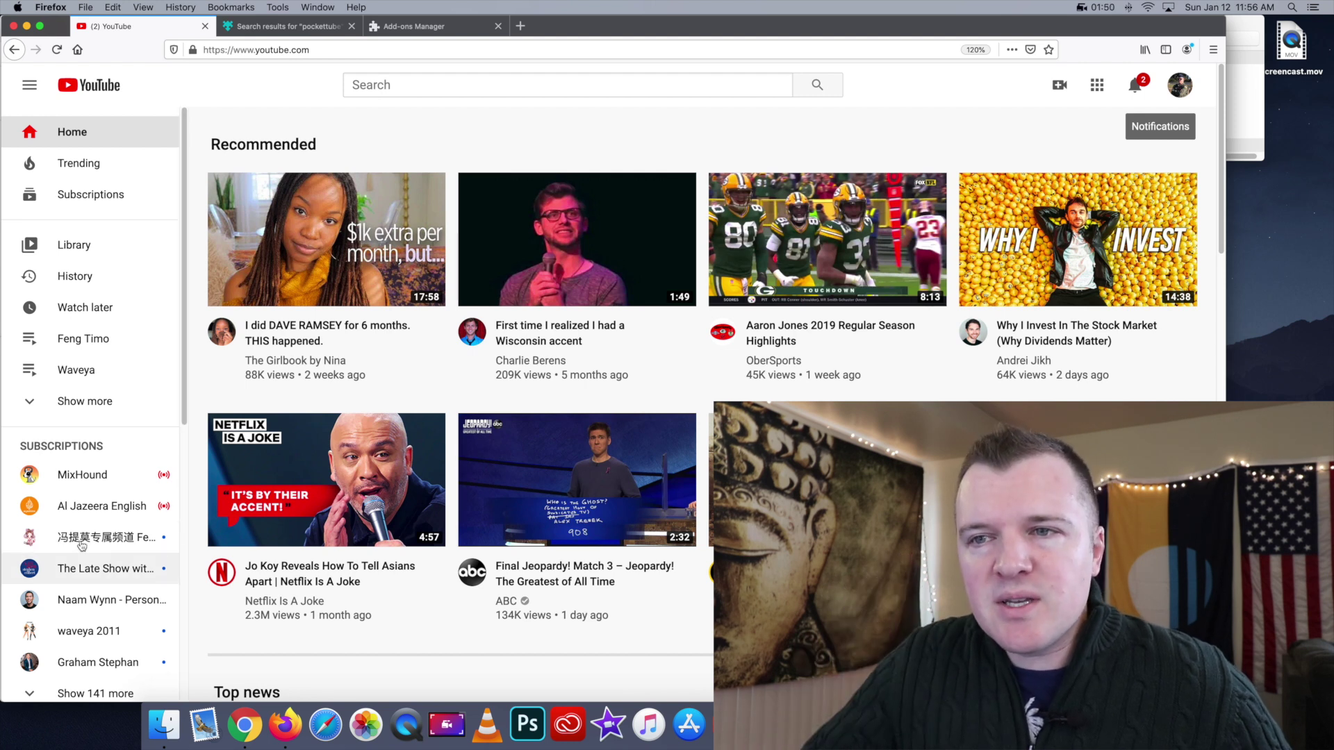
Expand the sidebar with 'Show 141 more' and scroll through every subscribed channel.
scroll(105, 491, down, 5)
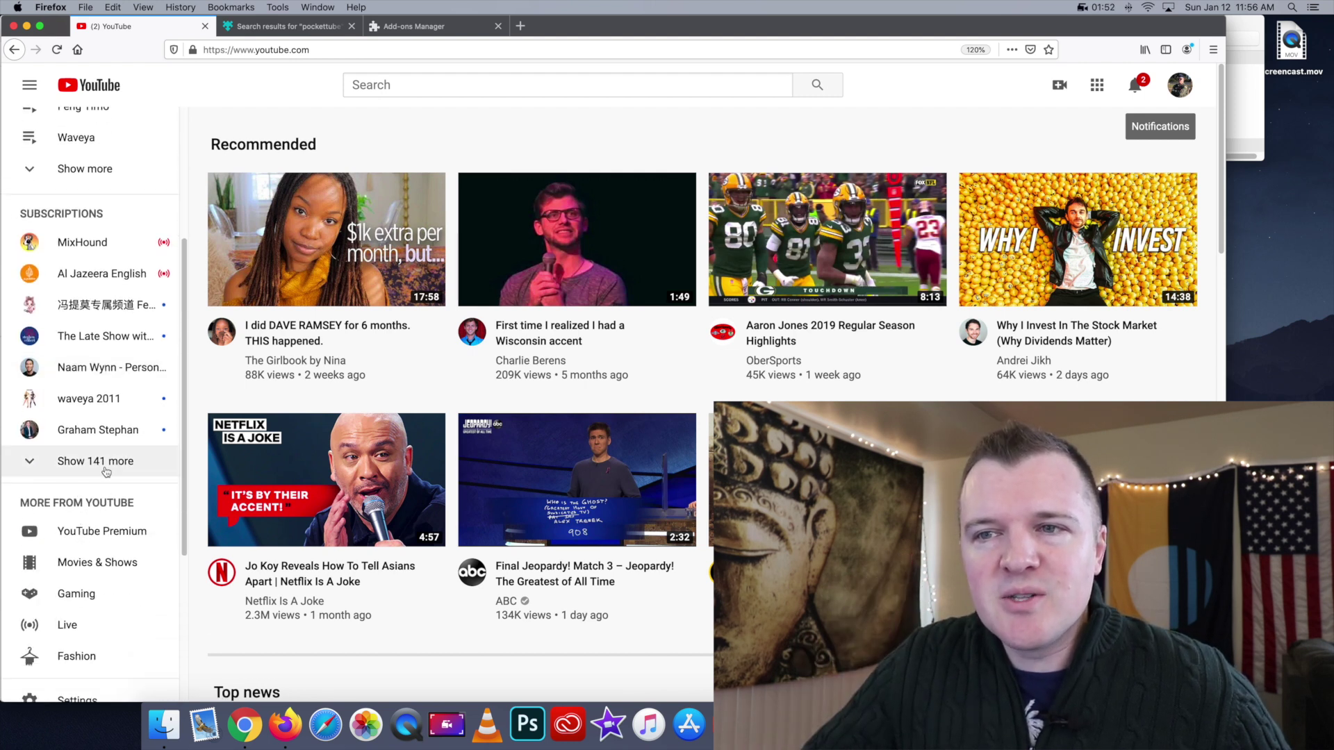
click(105, 471)
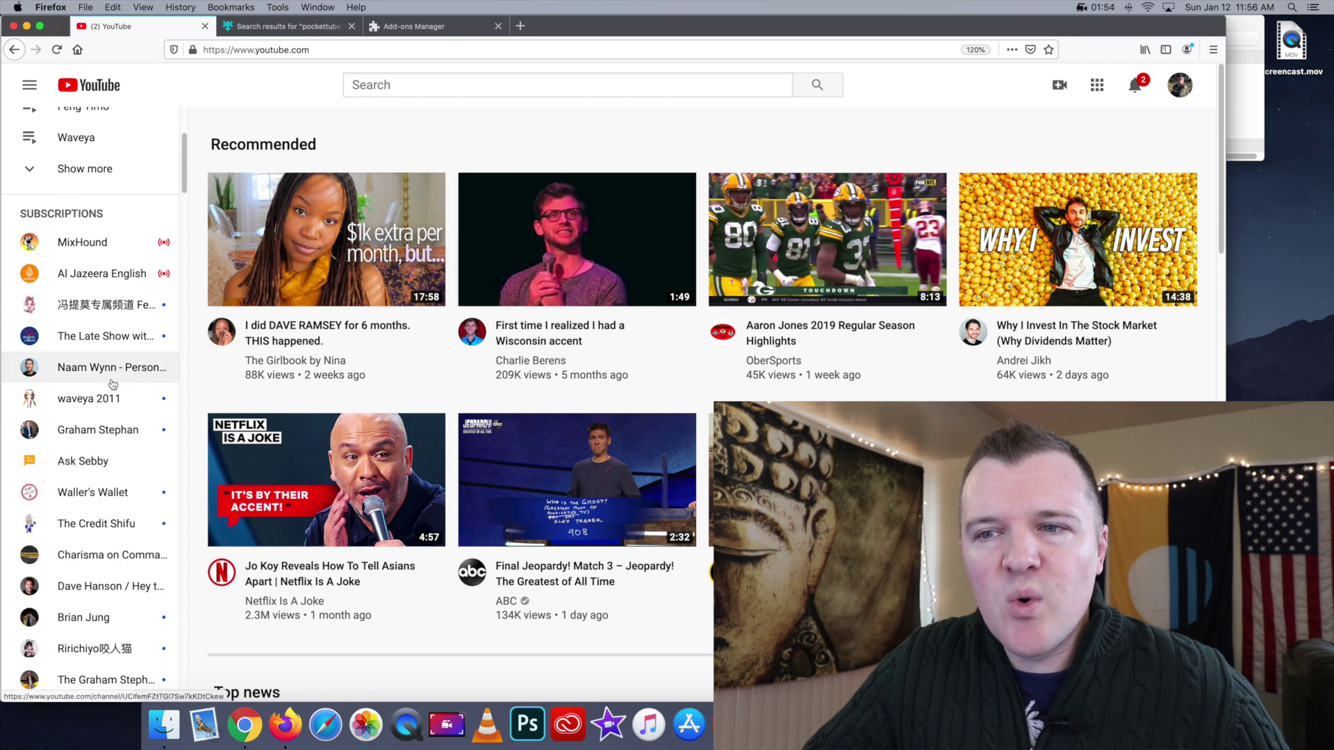
scroll(115, 379, down, 5)
scroll(113, 384, down, 7)
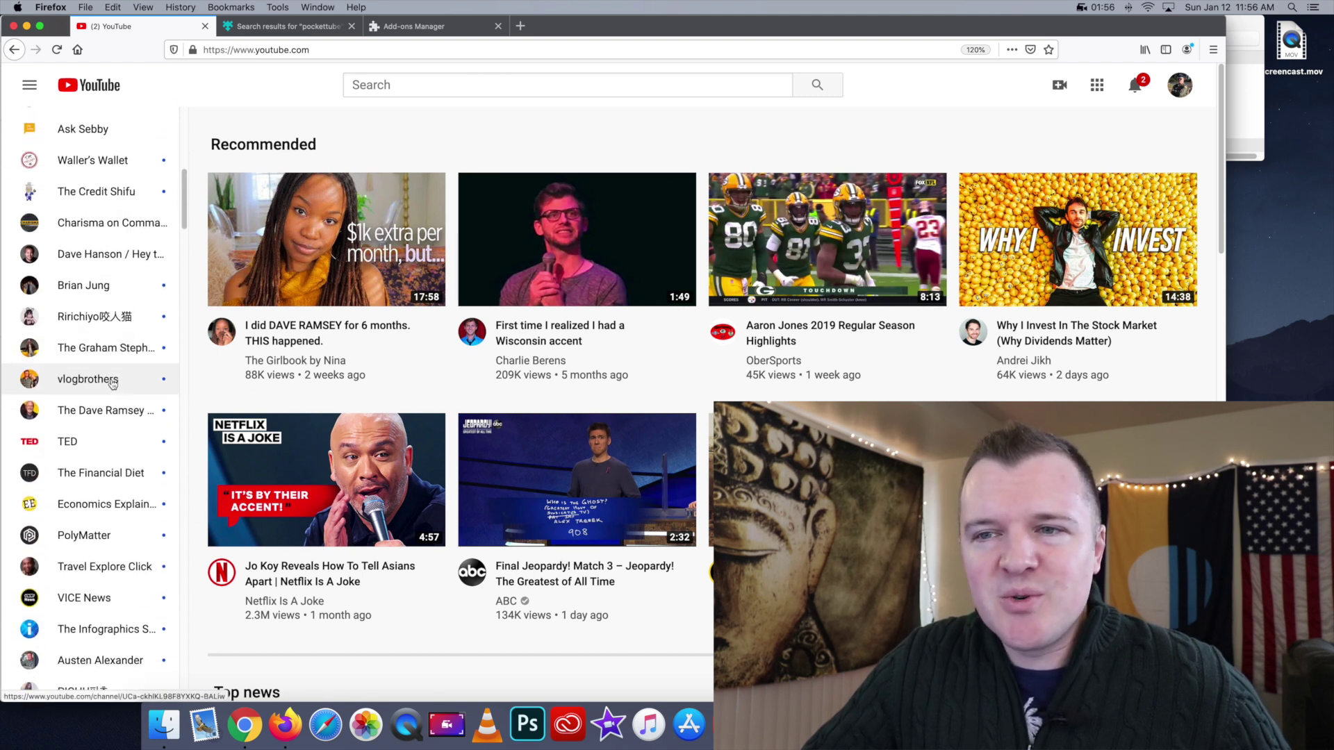
scroll(113, 384, down, 11)
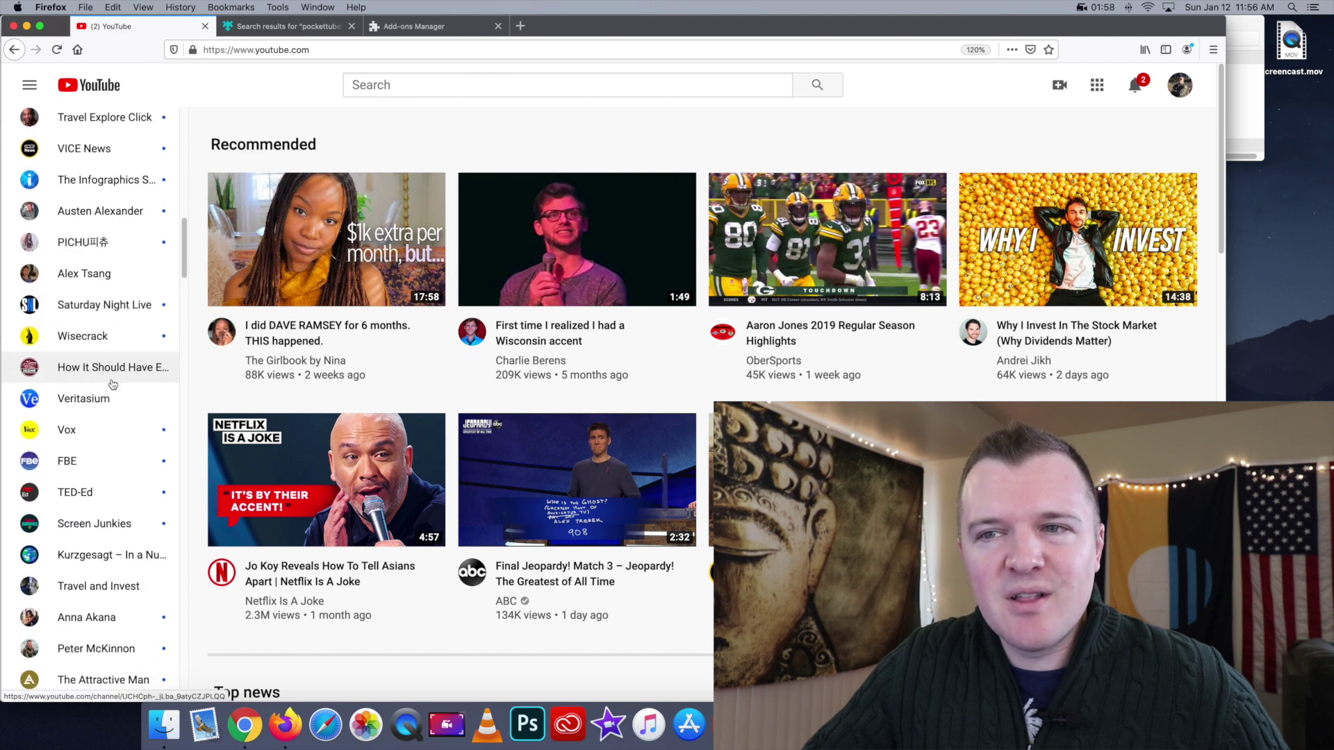
scroll(112, 384, up, 15)
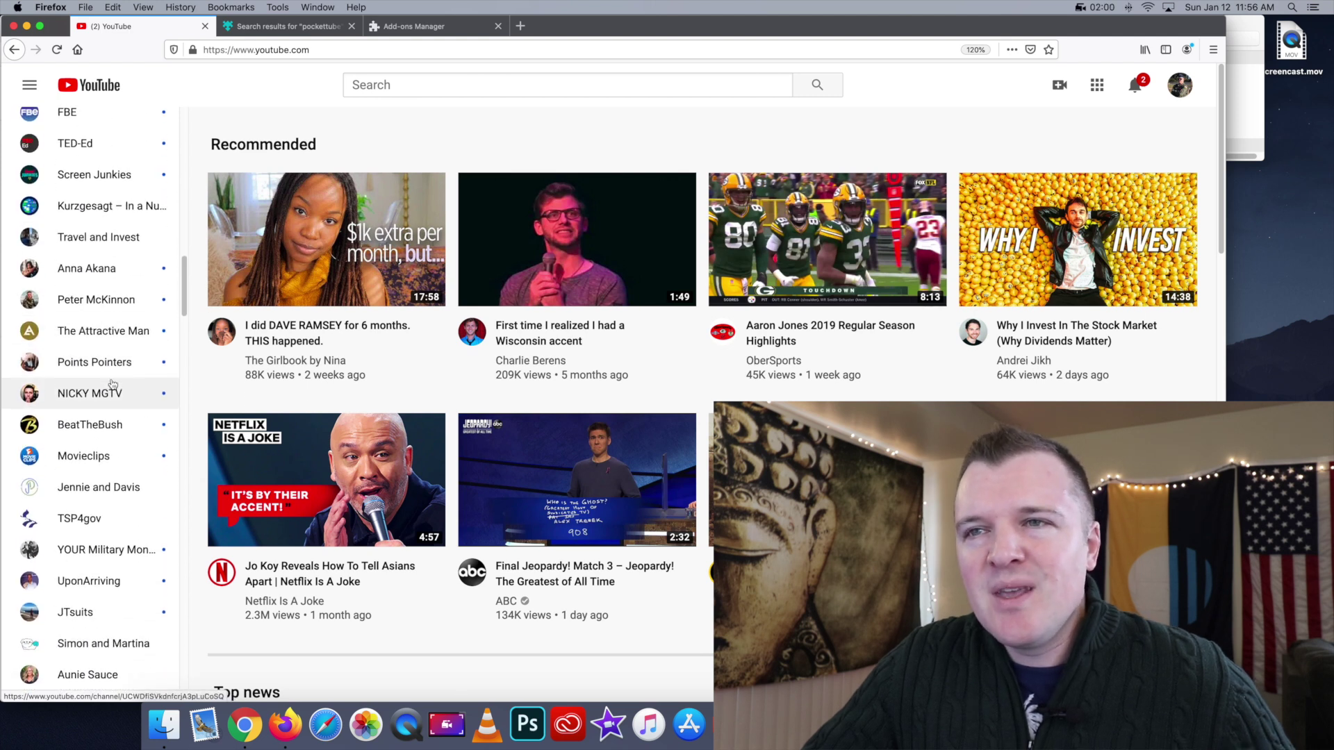
scroll(113, 384, up, 13)
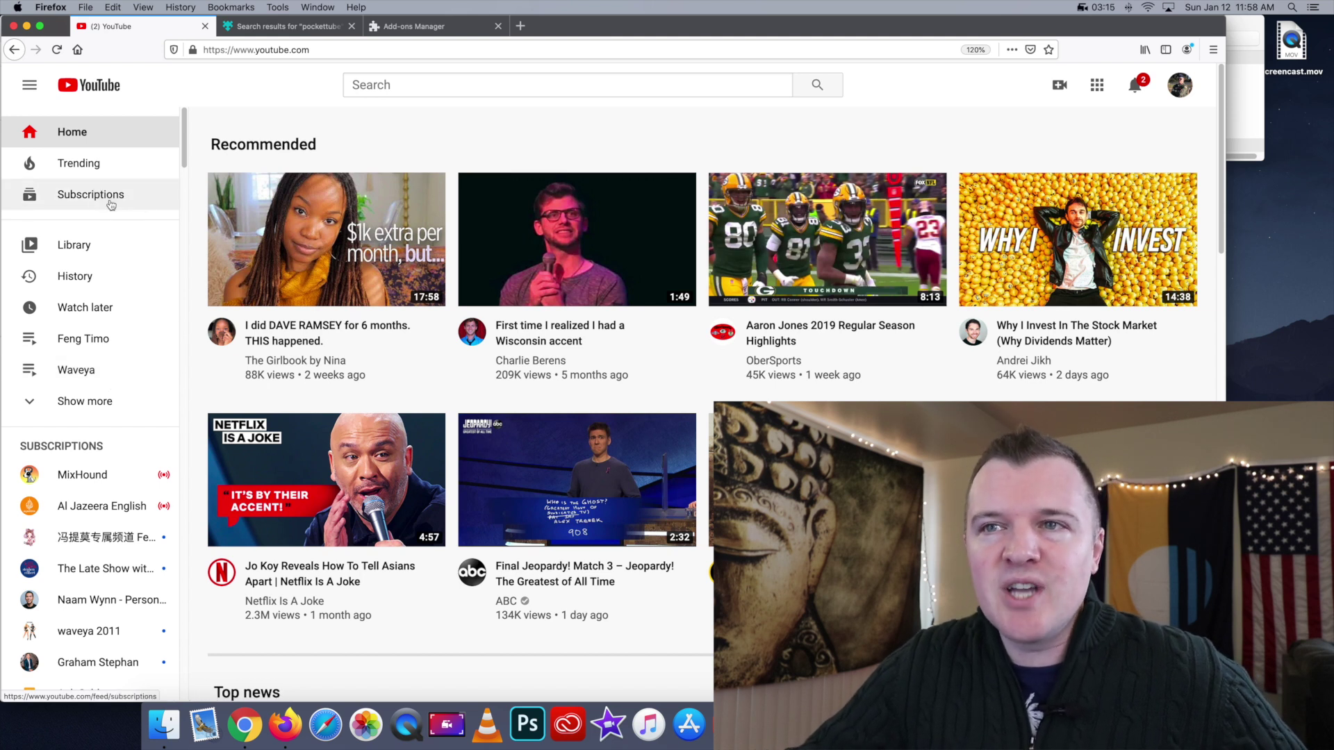
Open the Subscriptions feed and switch it to list view and back to grid.
click(112, 203)
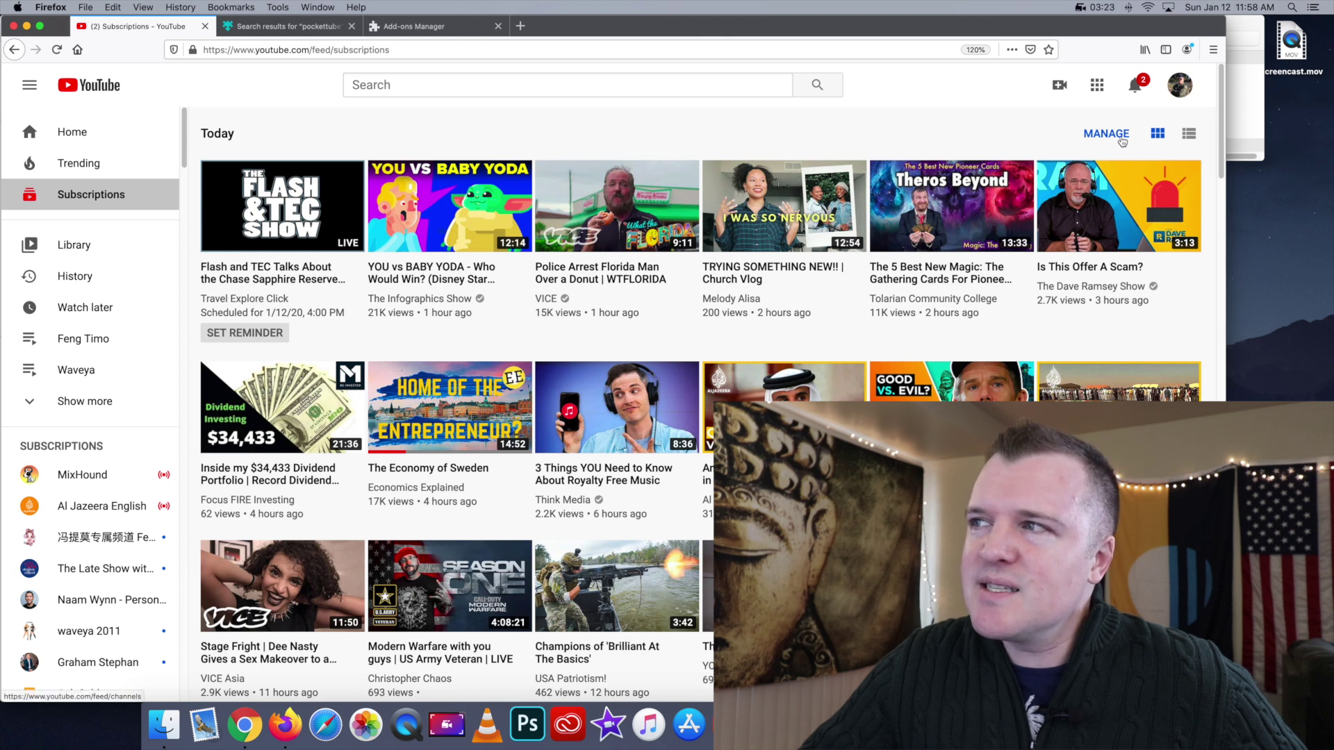
click(1189, 134)
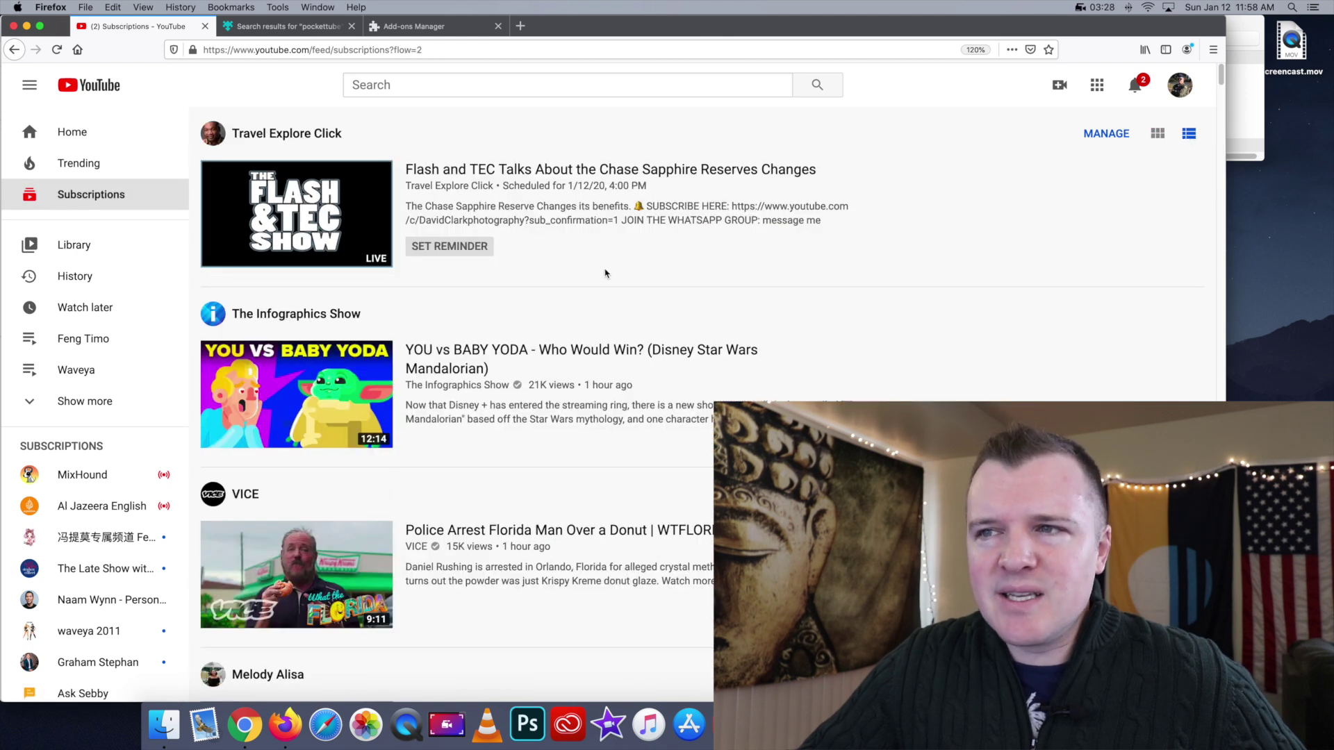
click(1155, 135)
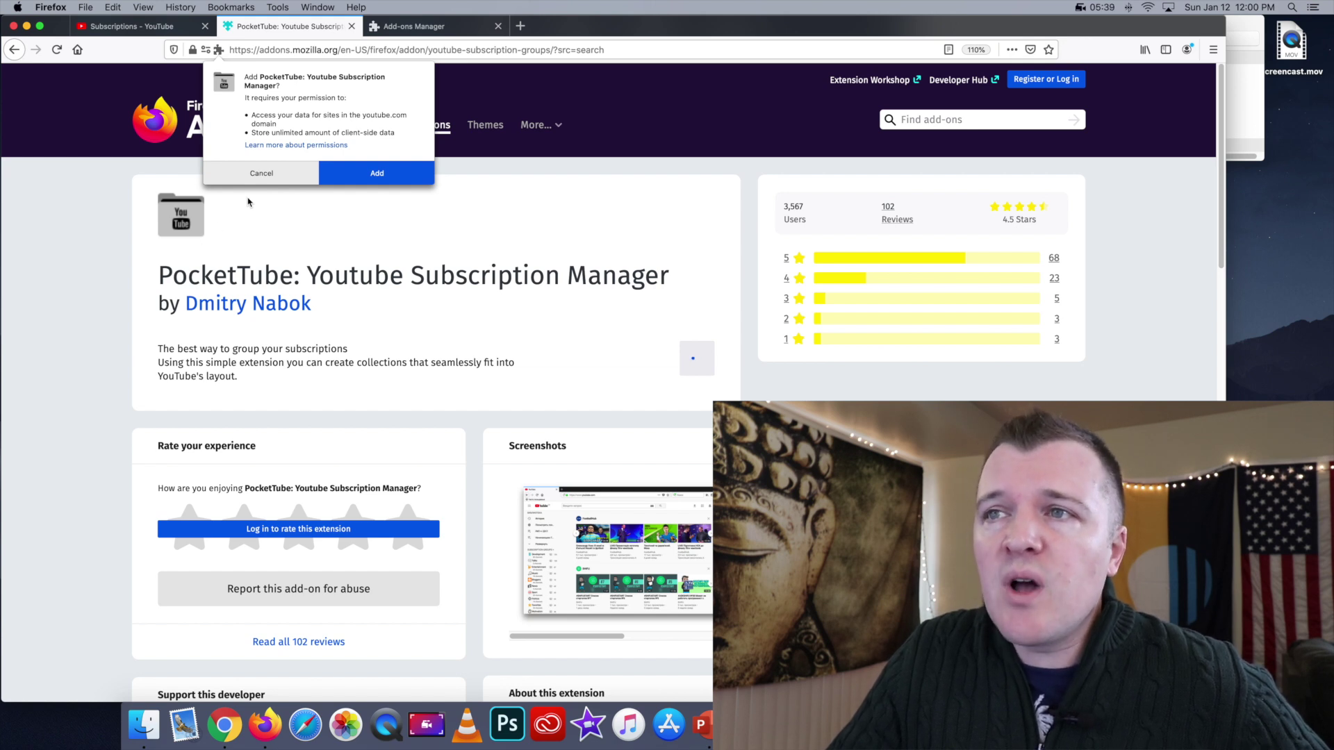
Approve adding PocketTube to Firefox and look over the 'Thank you for installing!' page.
click(378, 175)
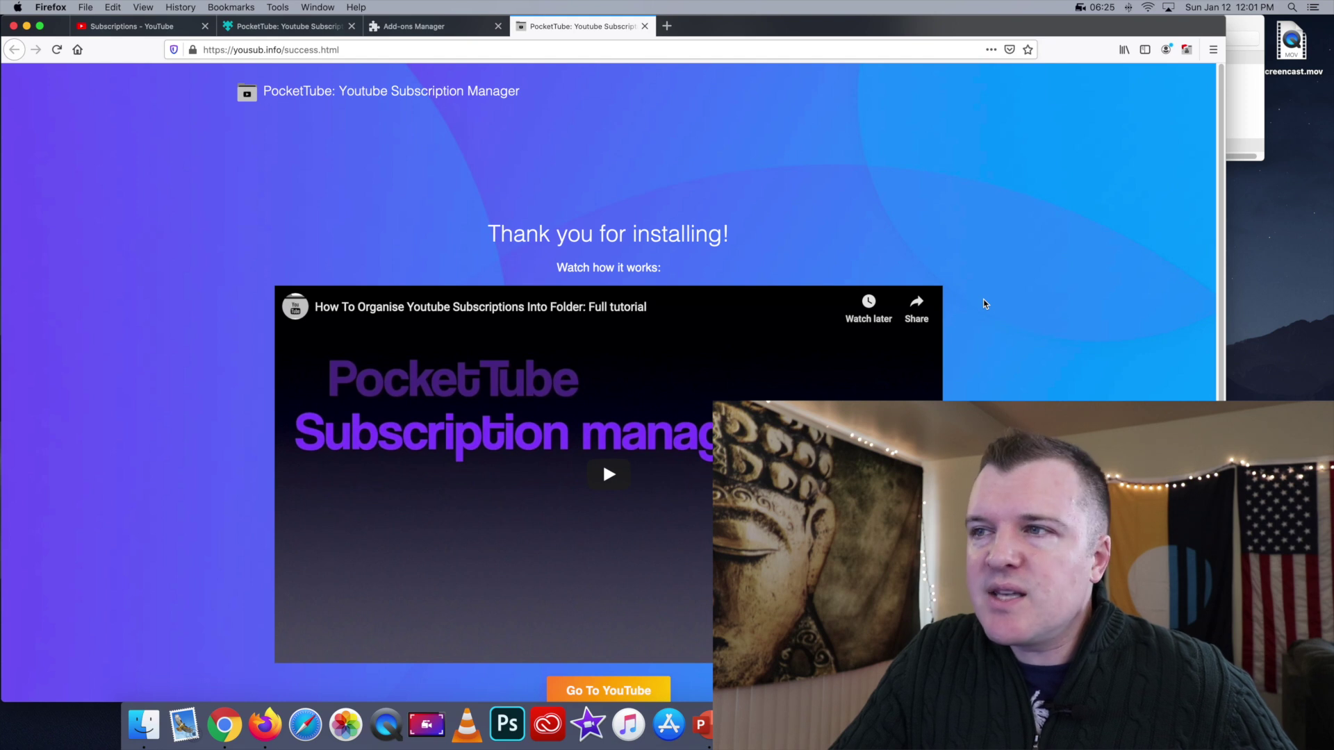
scroll(984, 303, down, 3)
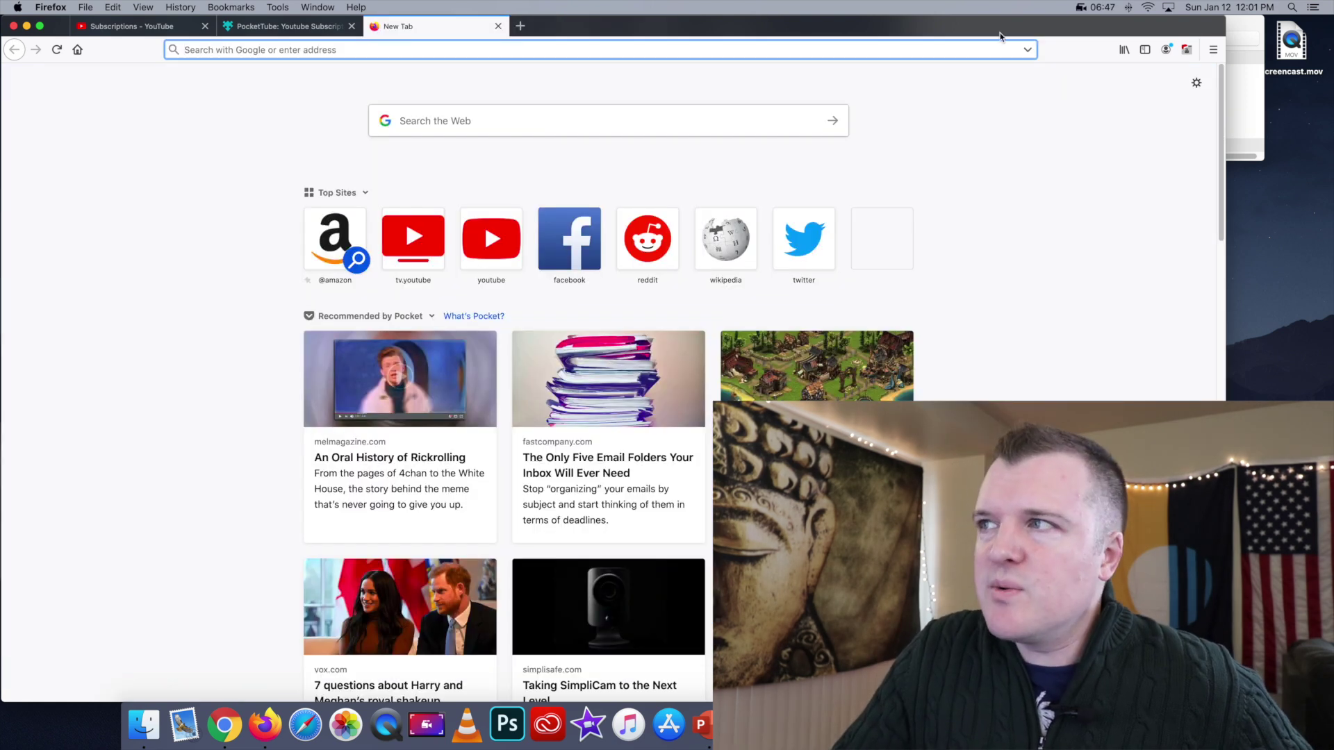
click(1213, 50)
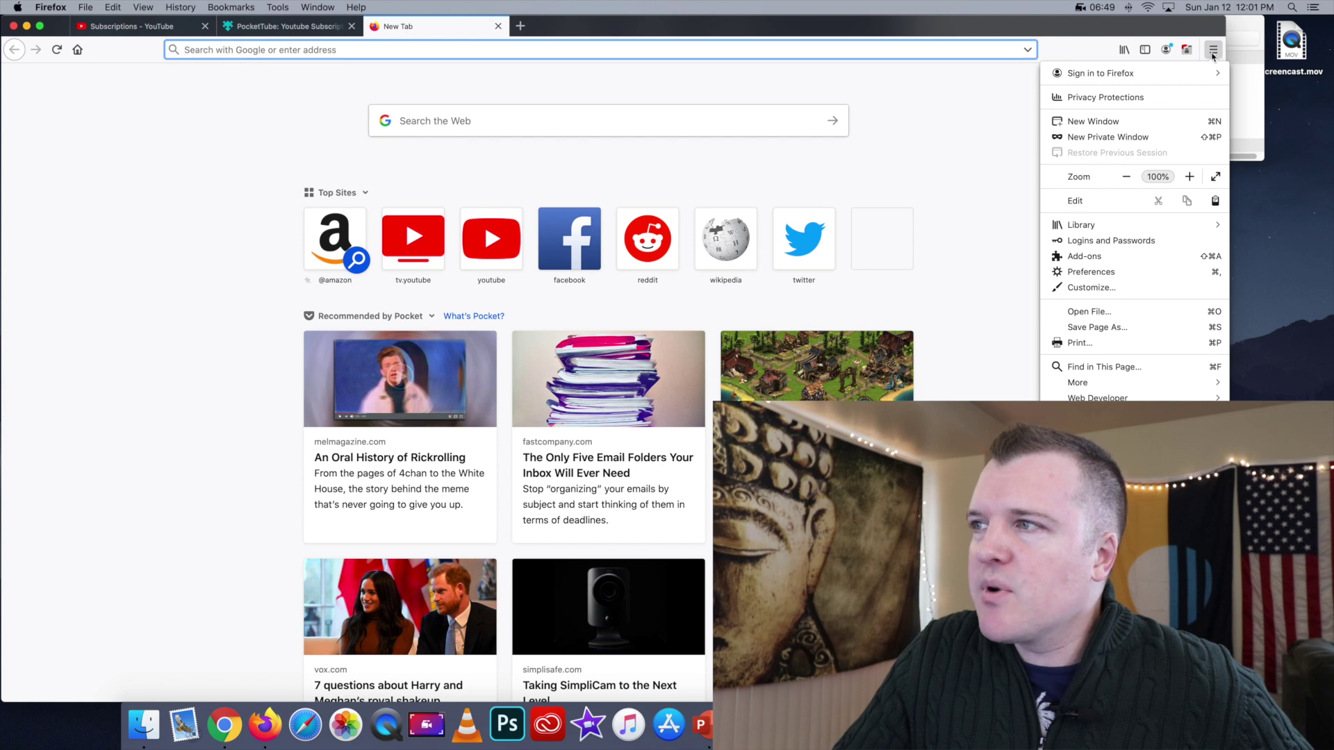
In the Add-ons Manager, toggle the PocketTube extension off and back on.
click(1113, 262)
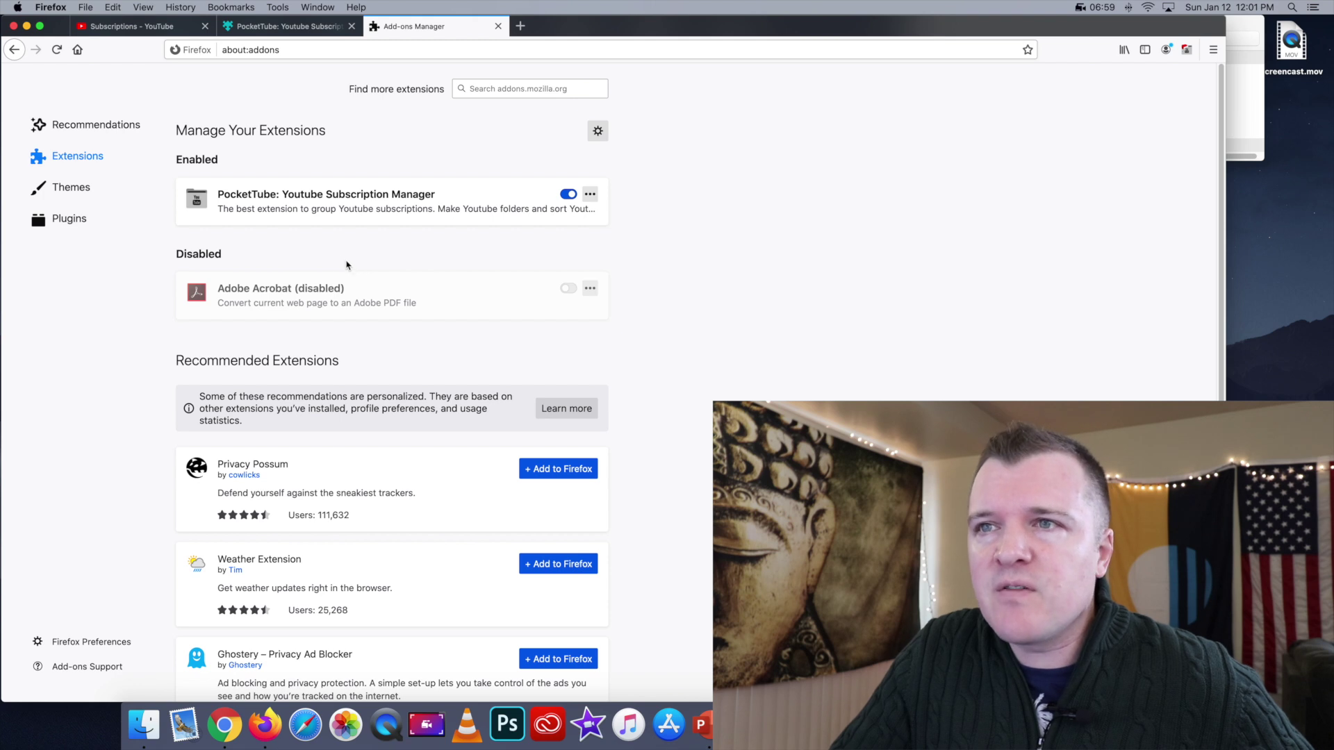
click(569, 198)
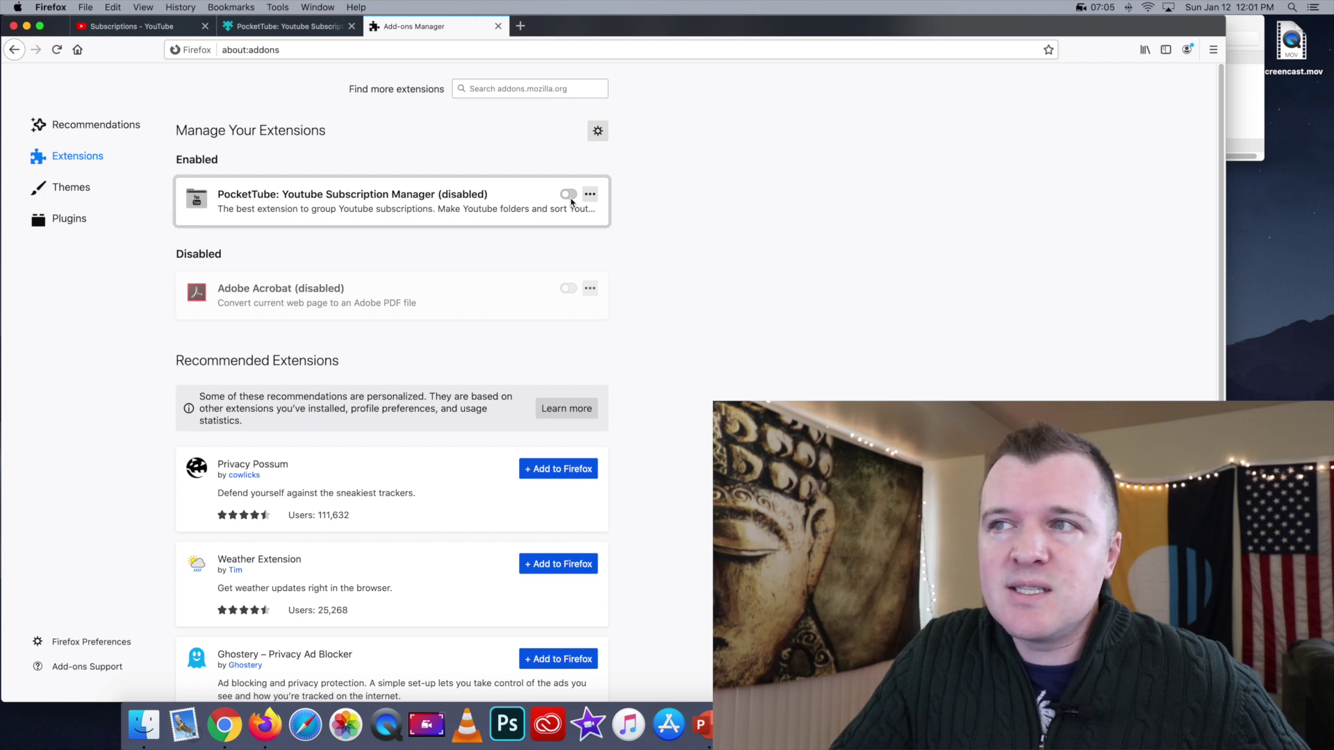
click(571, 201)
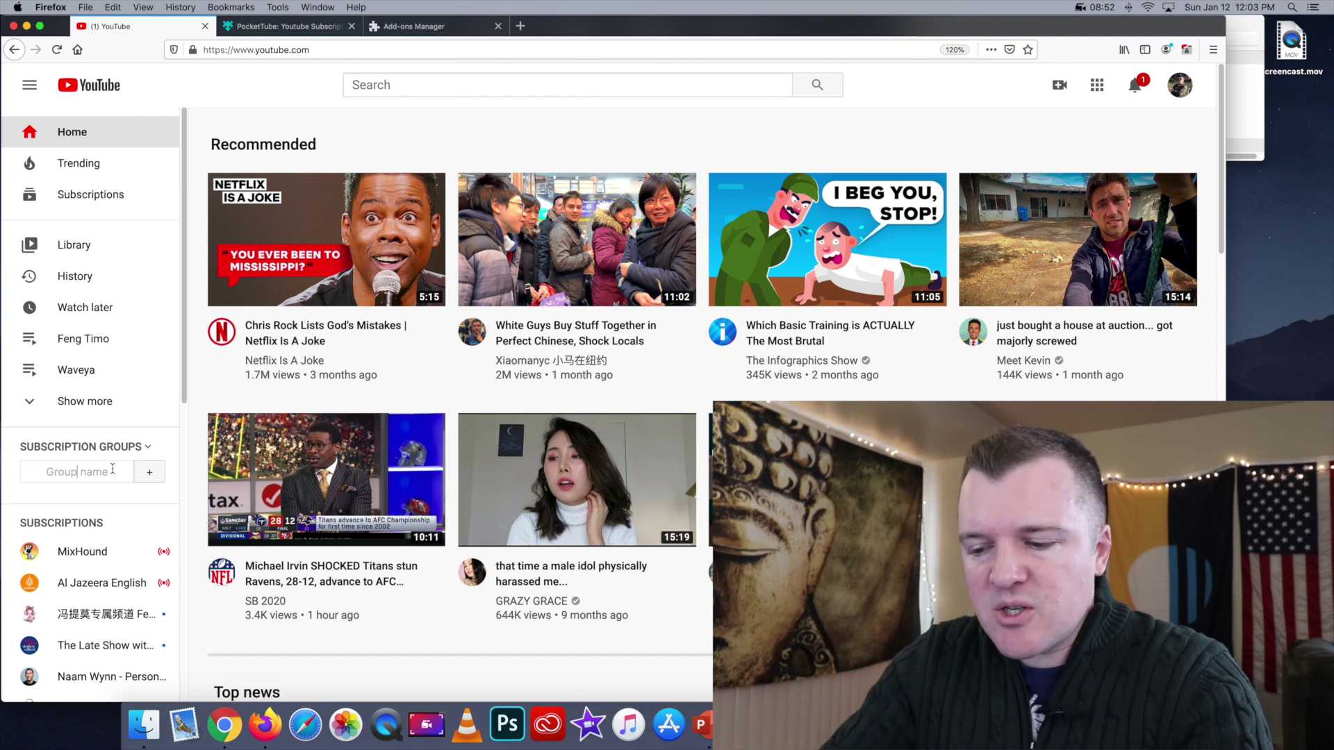
Create the Learning, Military Channels and Finance and Investing subscription groups.
text(Lear)
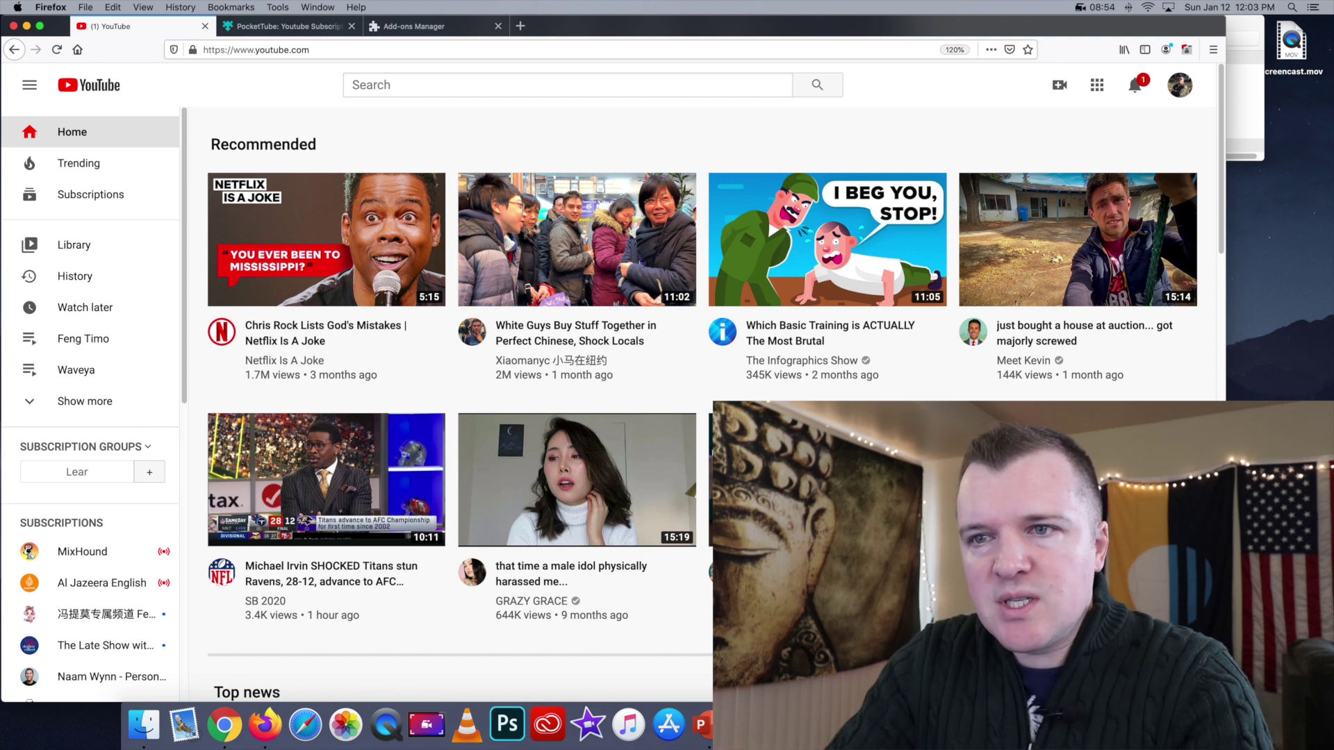
text(ning)
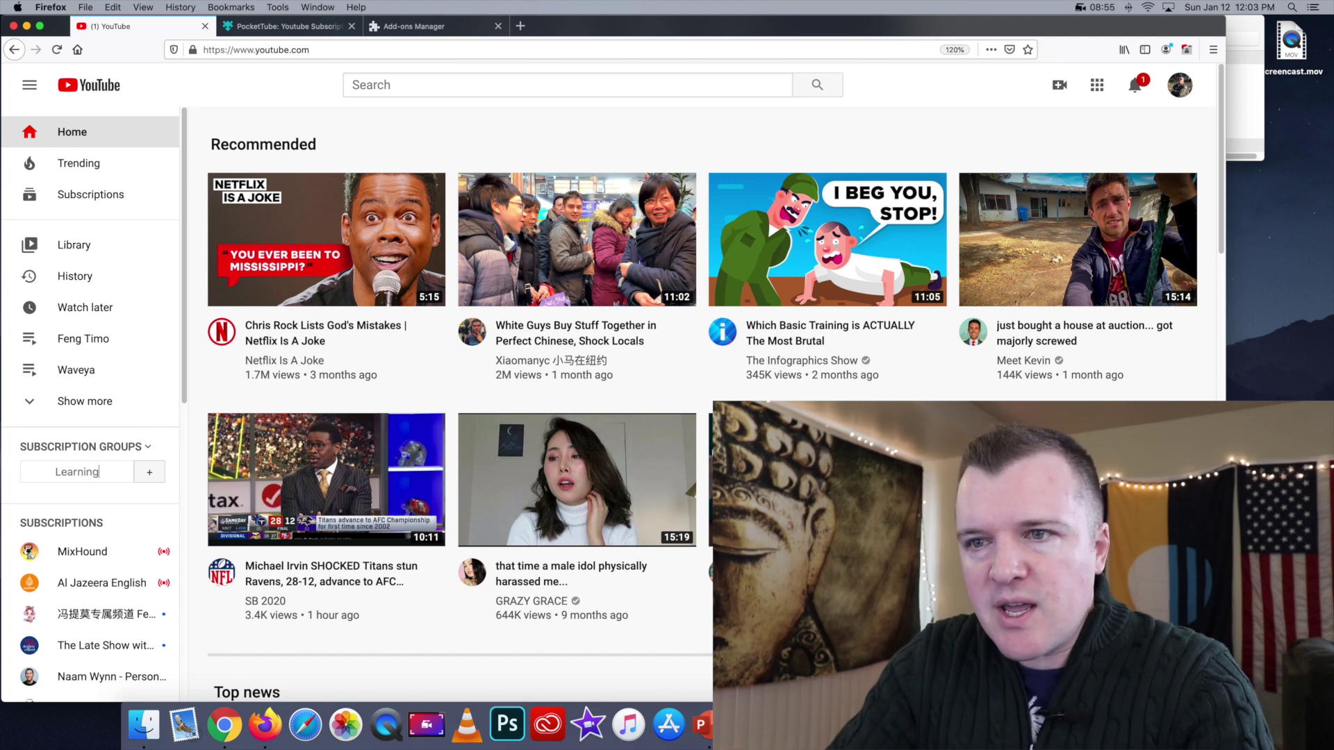
click(148, 474)
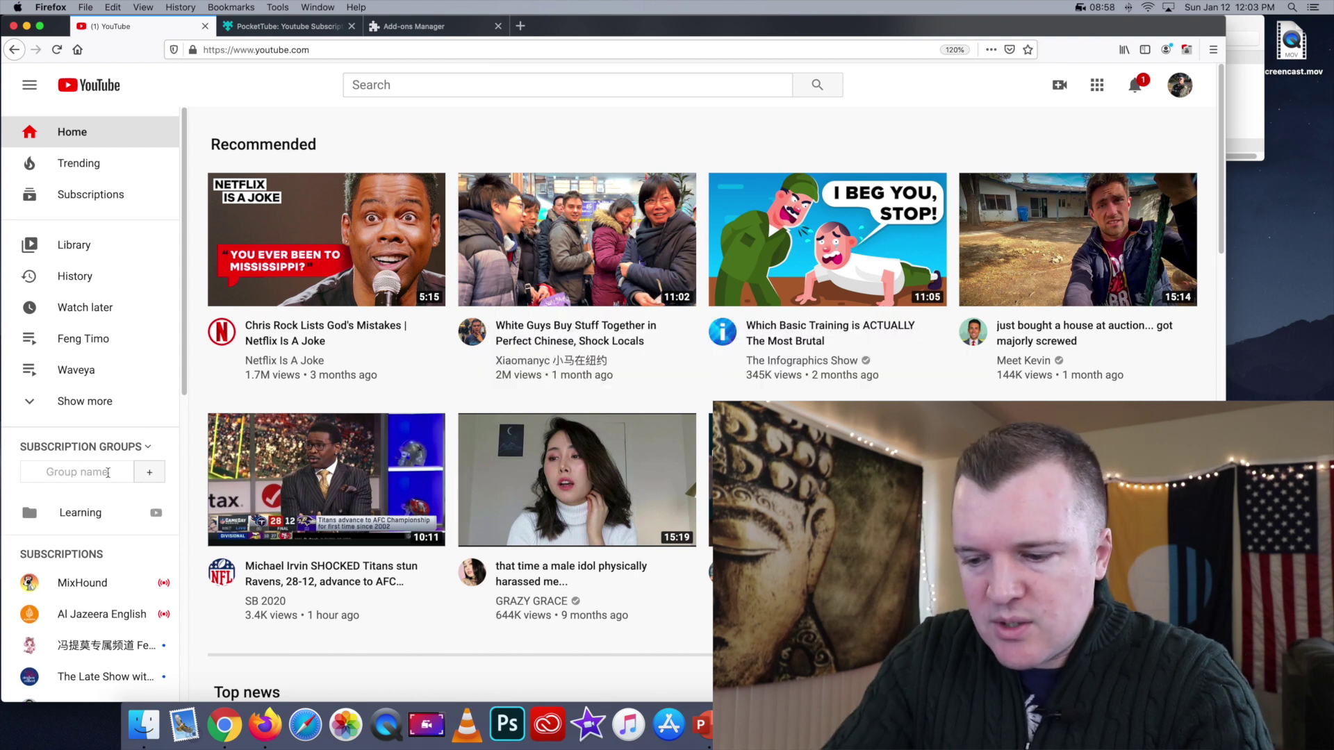
text(Military Channels)
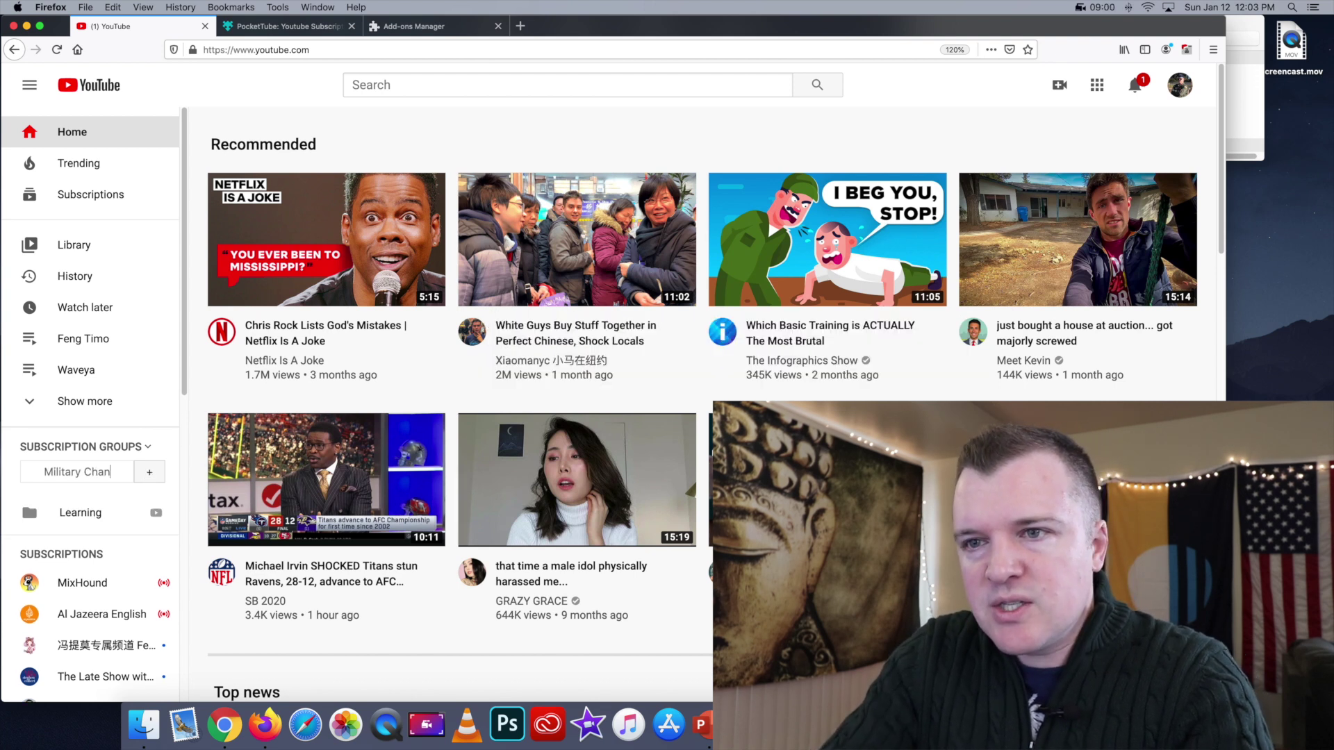
click(149, 474)
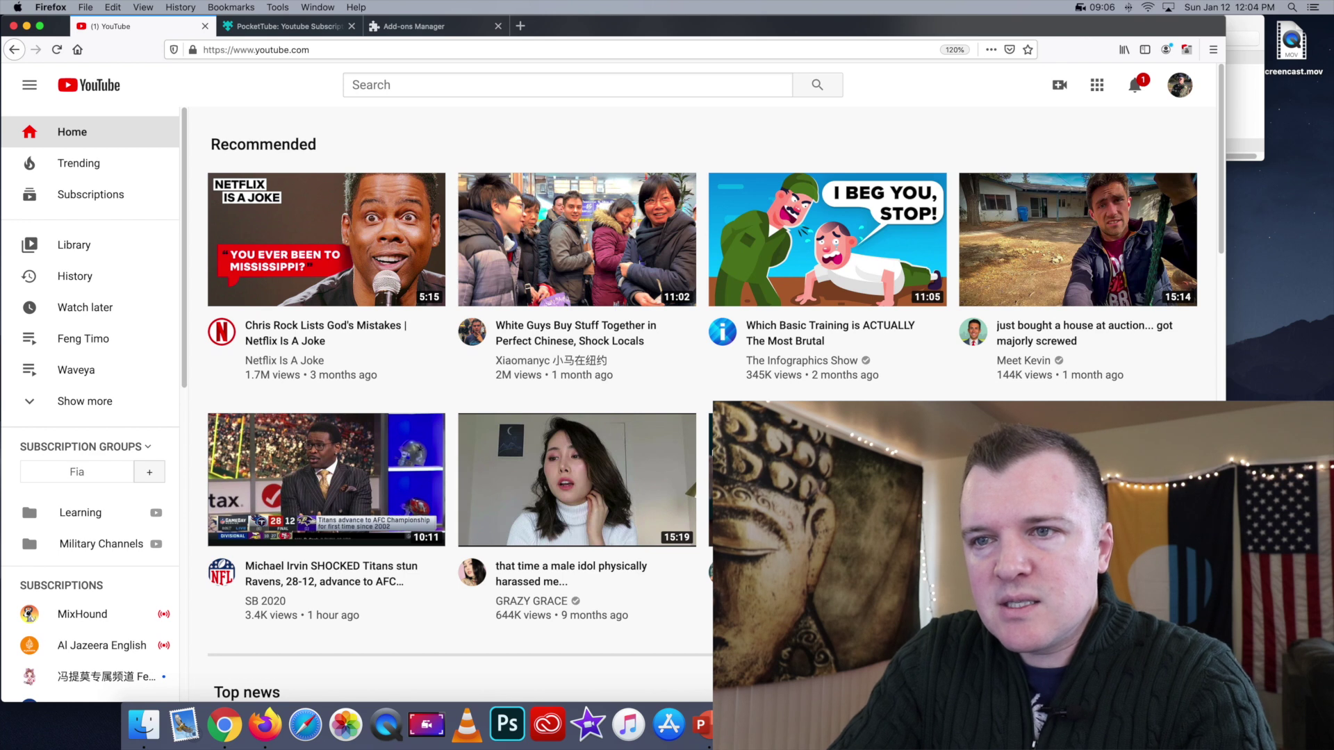
text(Finance and Investing)
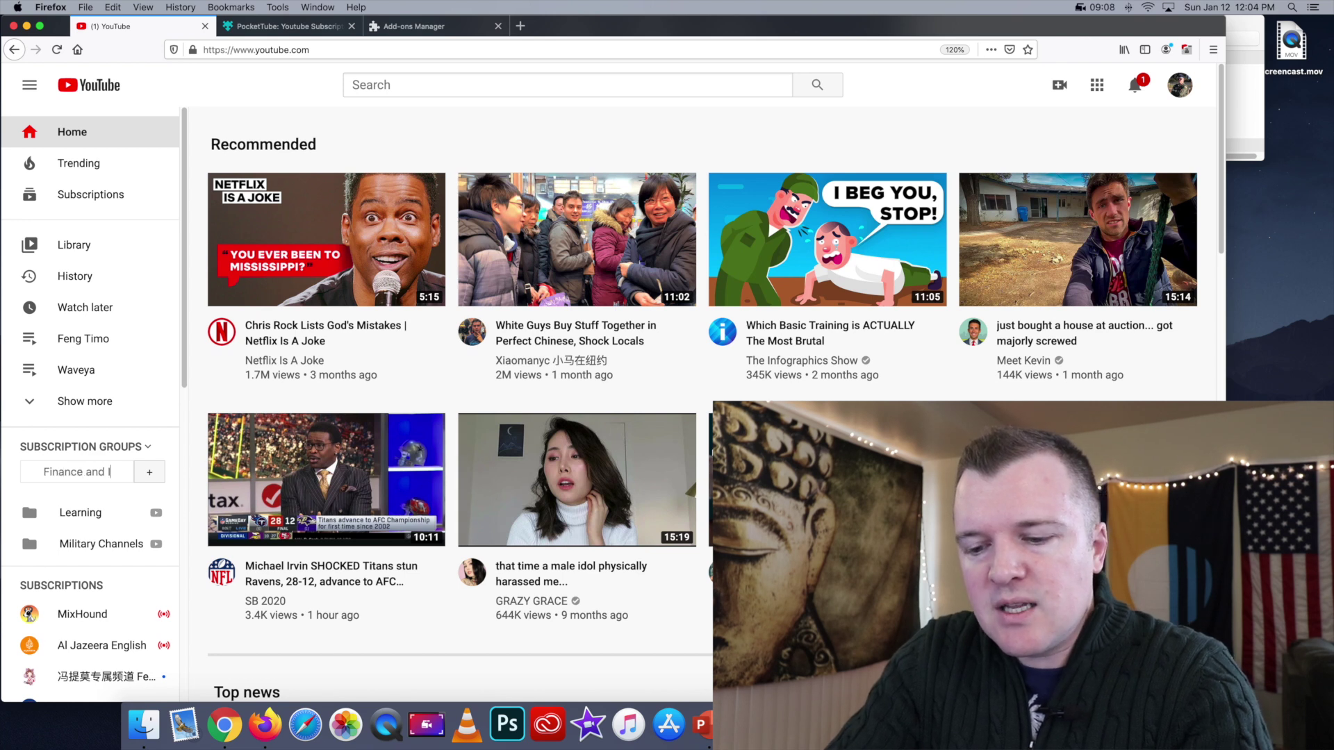
click(147, 472)
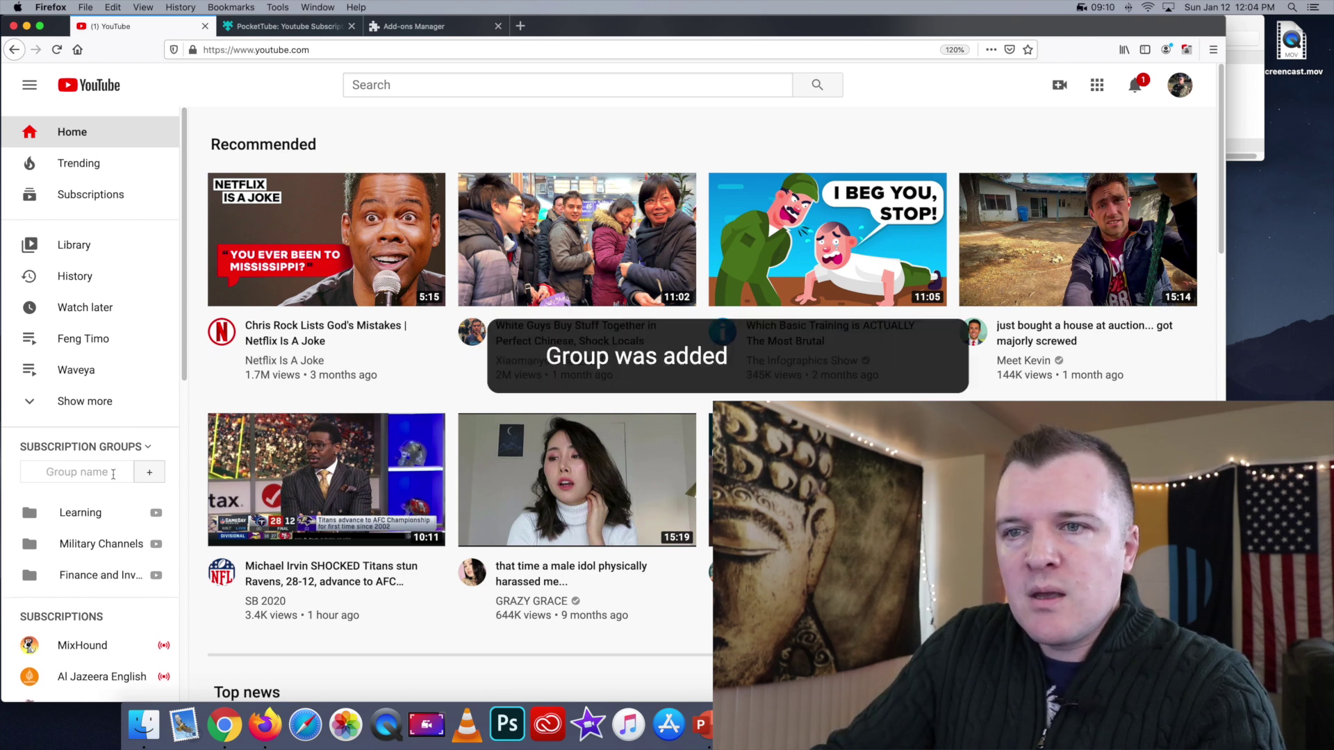
Add the Credit Cards group, then the Pop Culture group after fixing a typo.
click(90, 472)
text(Credi)
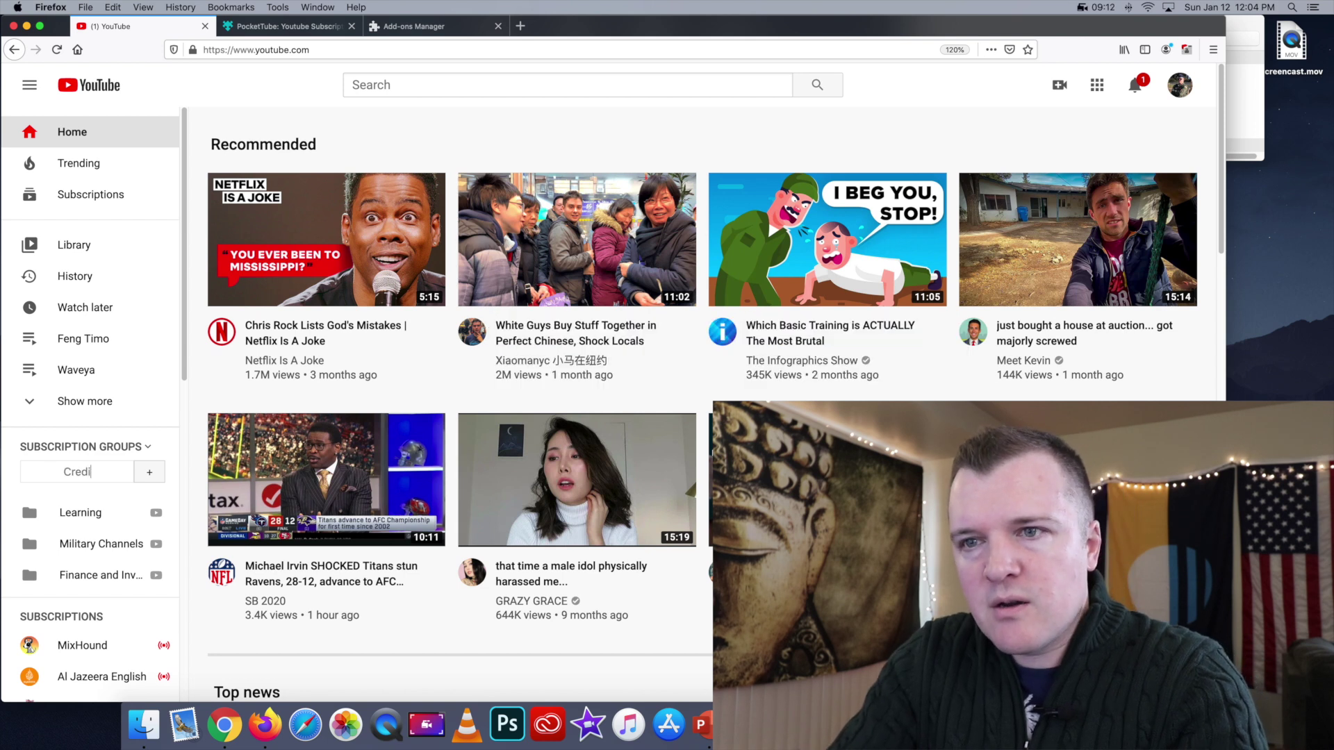
text(t Cards)
key(Return)
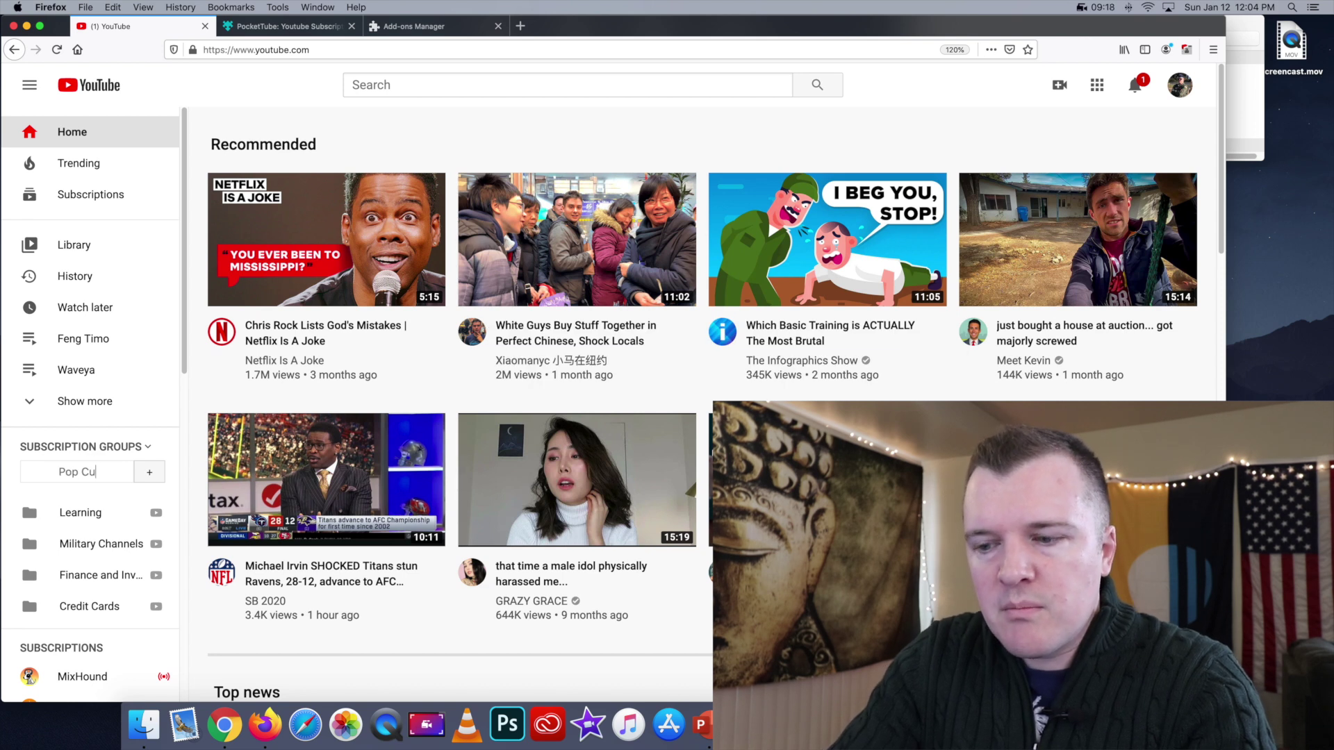
text(Pop Culure)
key(BackSpace)
key(BackSpace)
key(BackSpace)
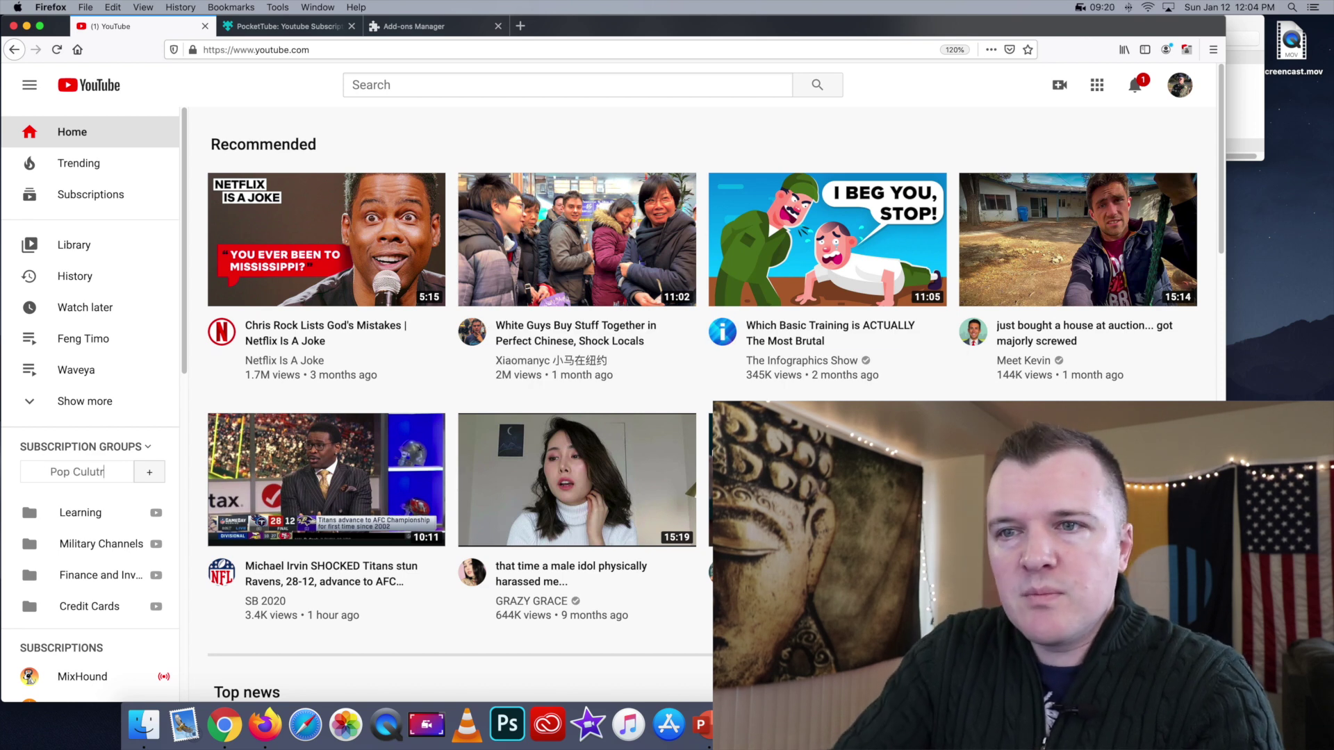
text(ture)
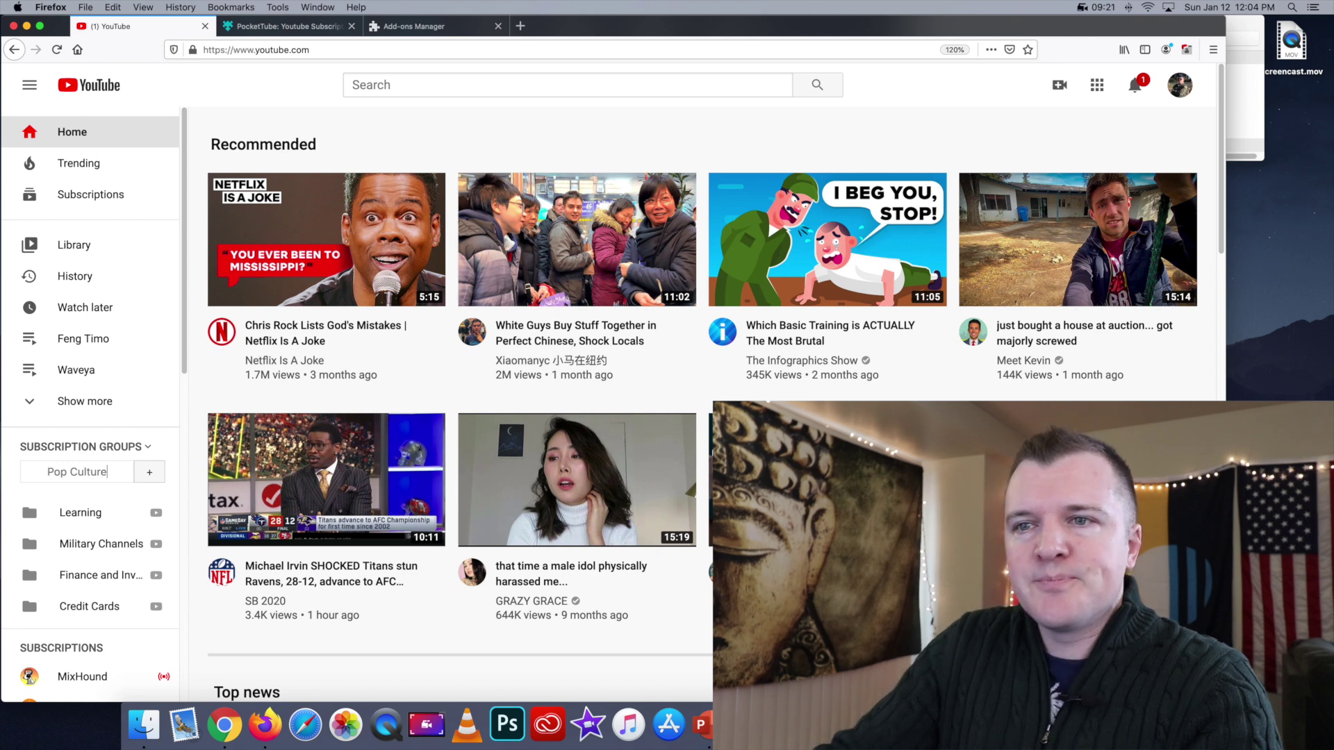
click(159, 475)
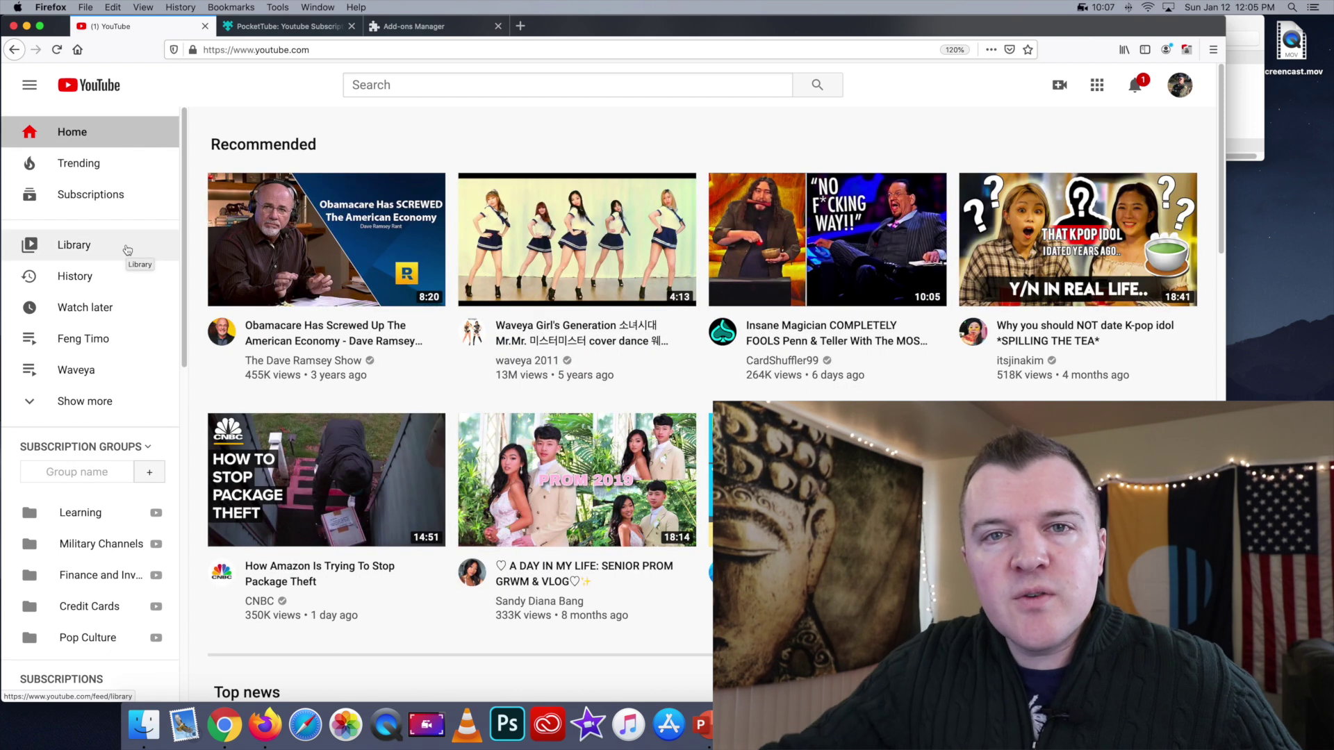
Put Naam Wynn into Finance and Investing, then reload and expand that group.
scroll(152, 303, down, 7)
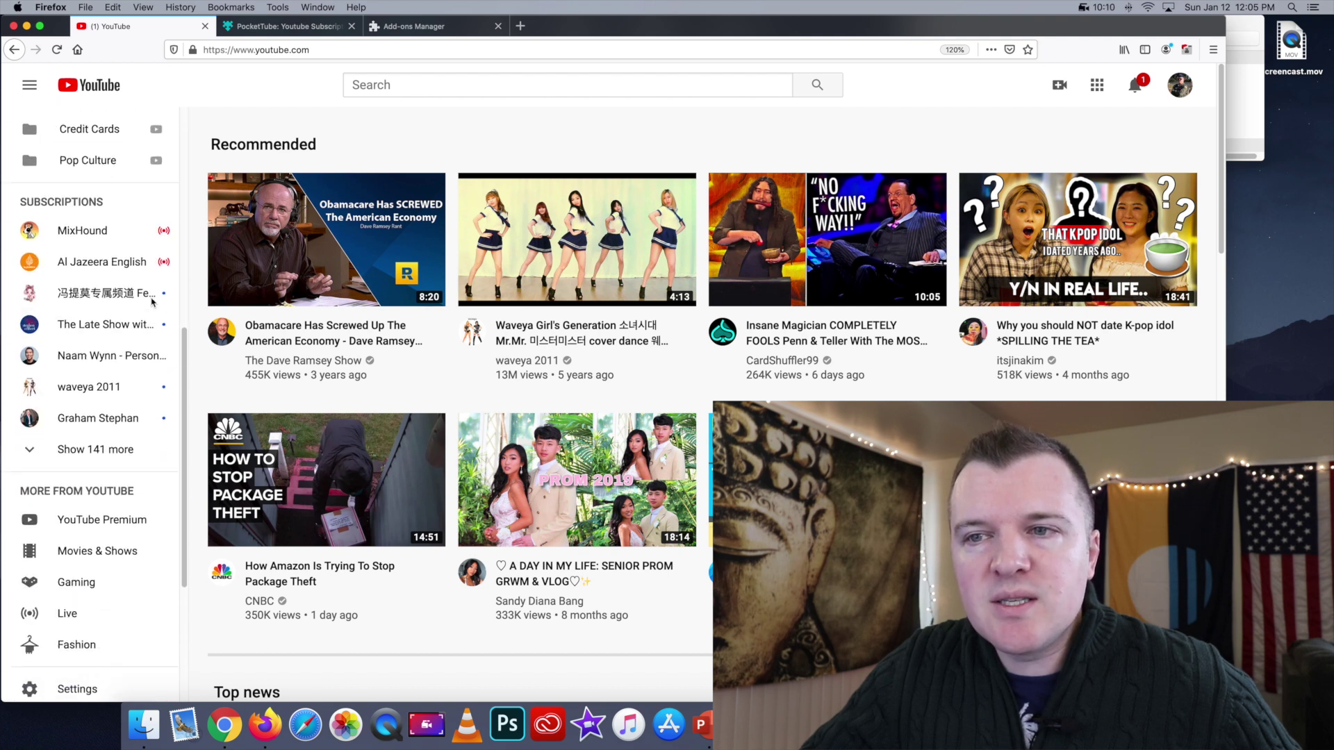
click(122, 450)
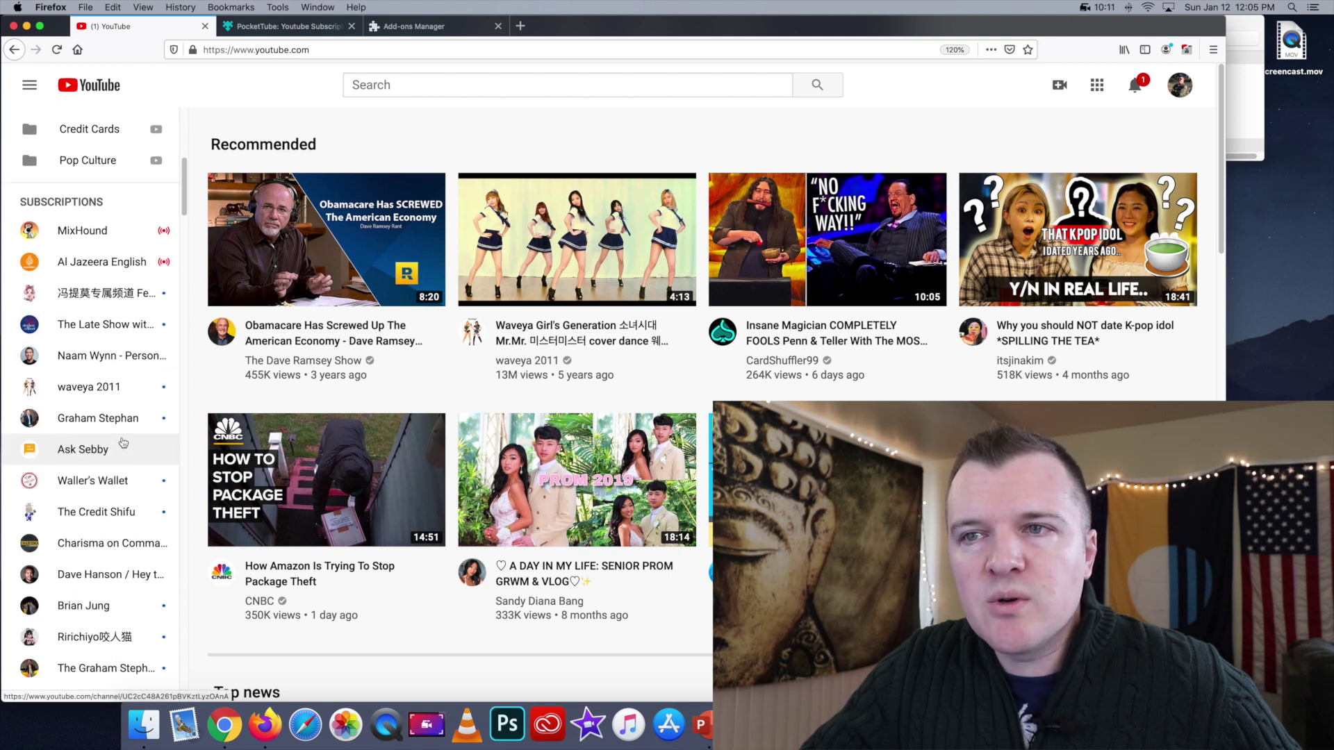
click(124, 368)
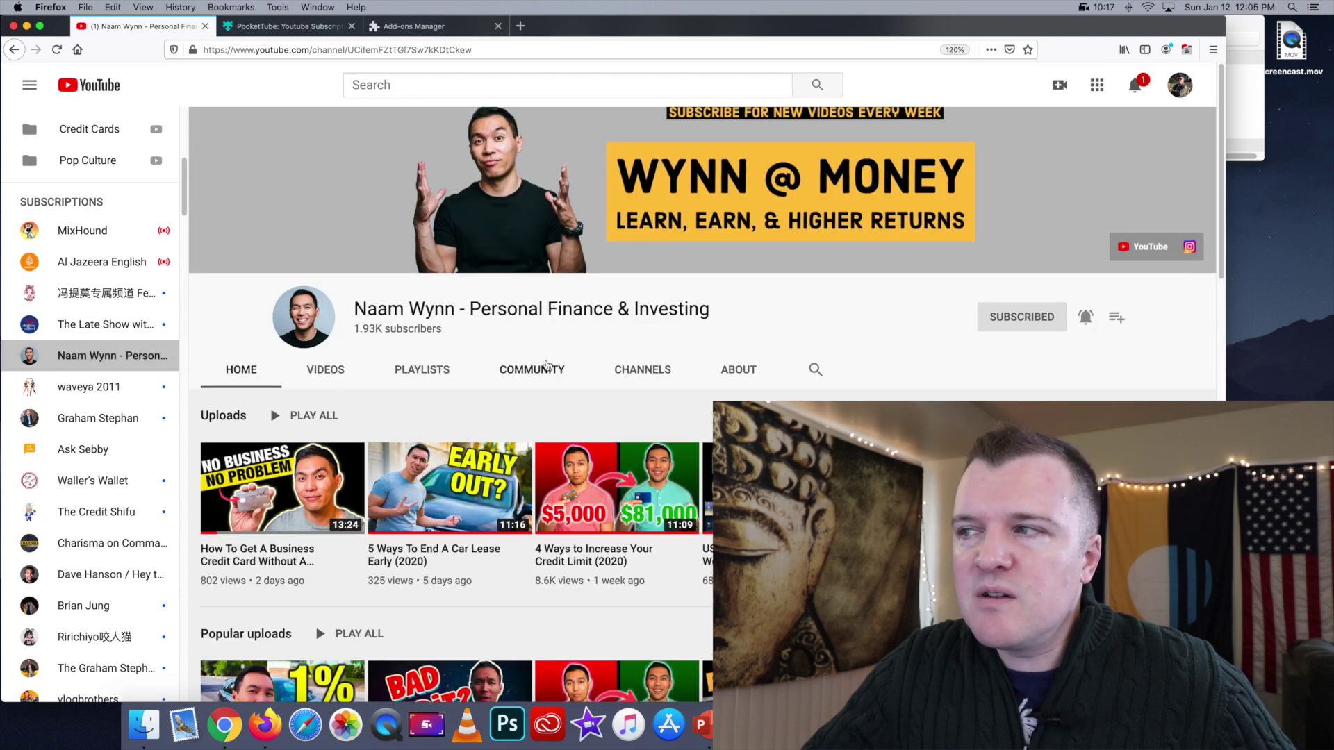
scroll(547, 364, down, 2)
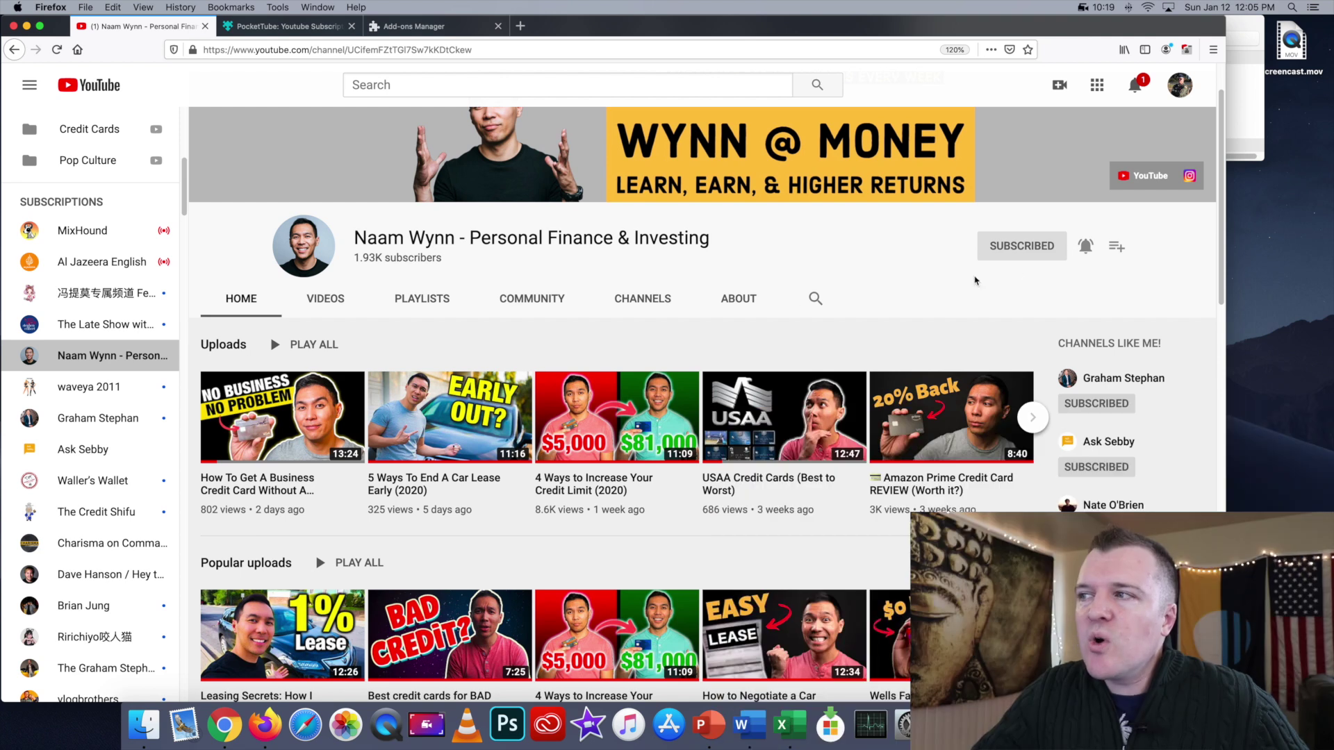
click(1120, 248)
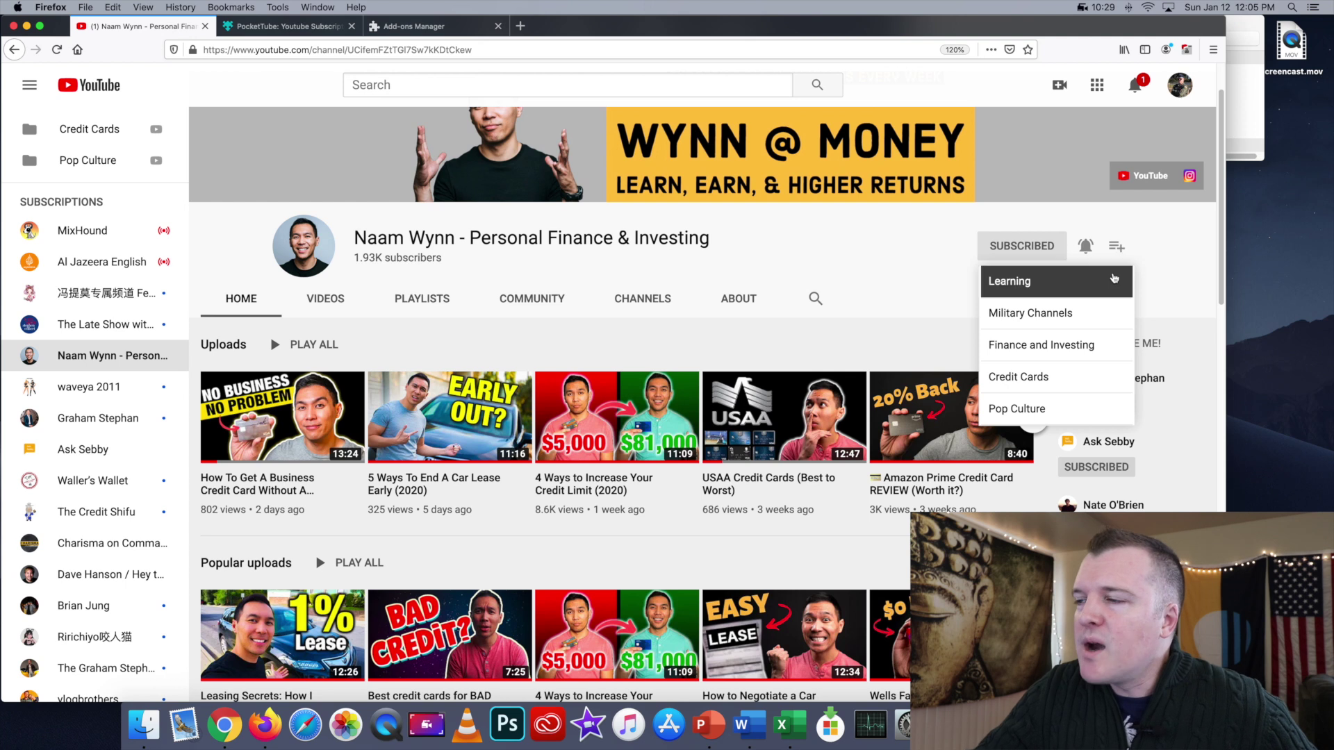
click(1088, 345)
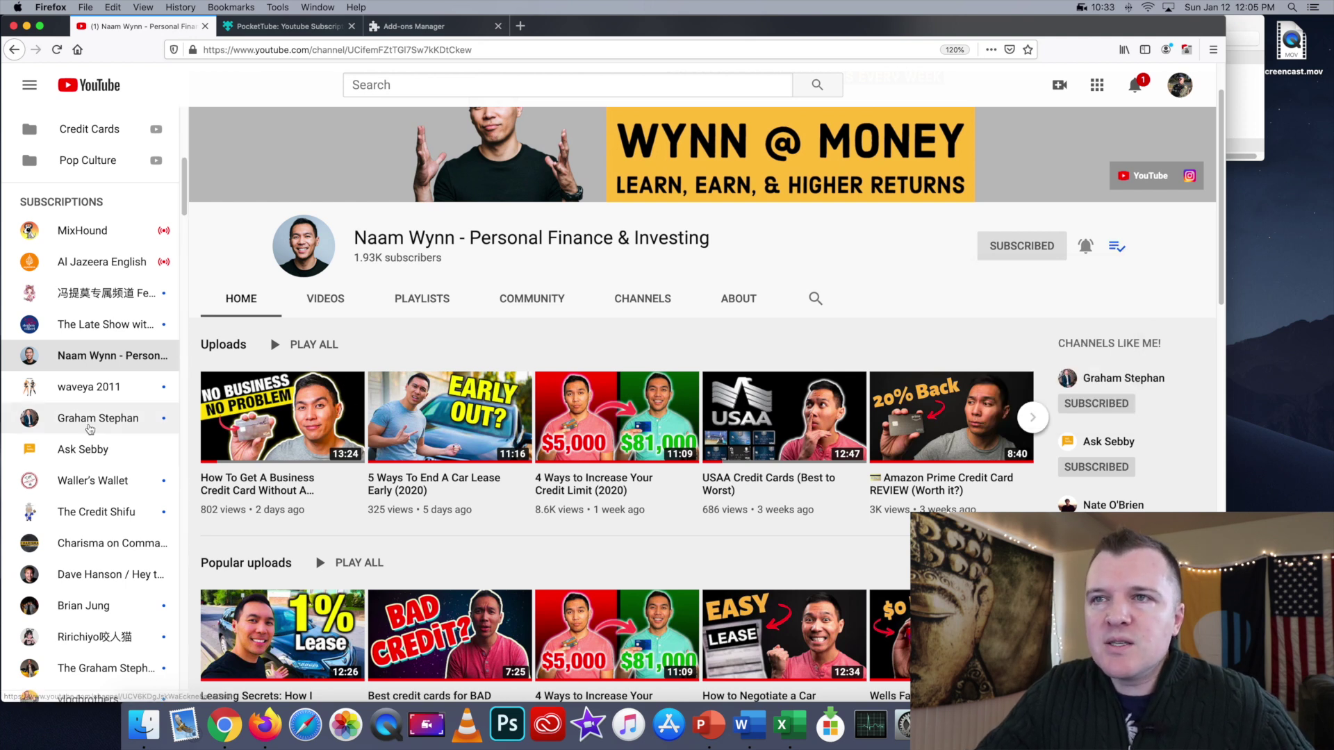
scroll(90, 429, up, 3)
scroll(89, 429, up, 2)
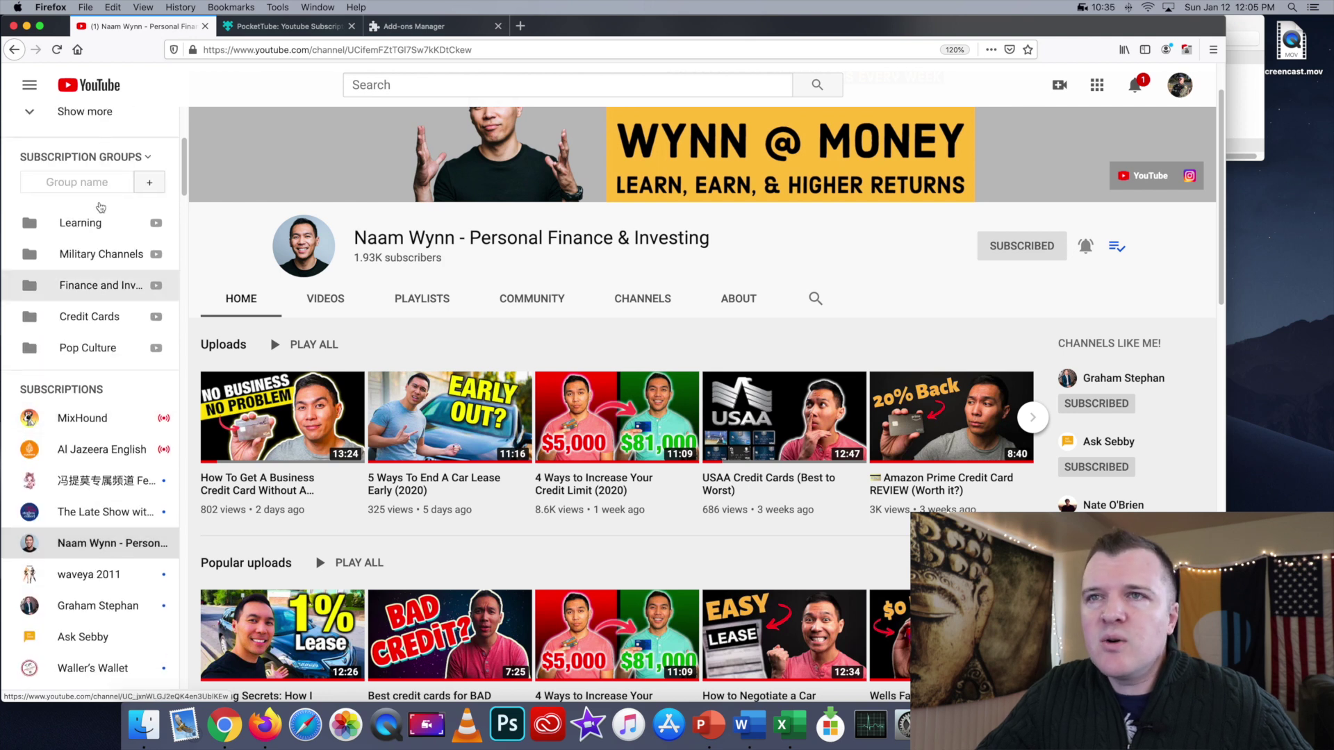
click(59, 52)
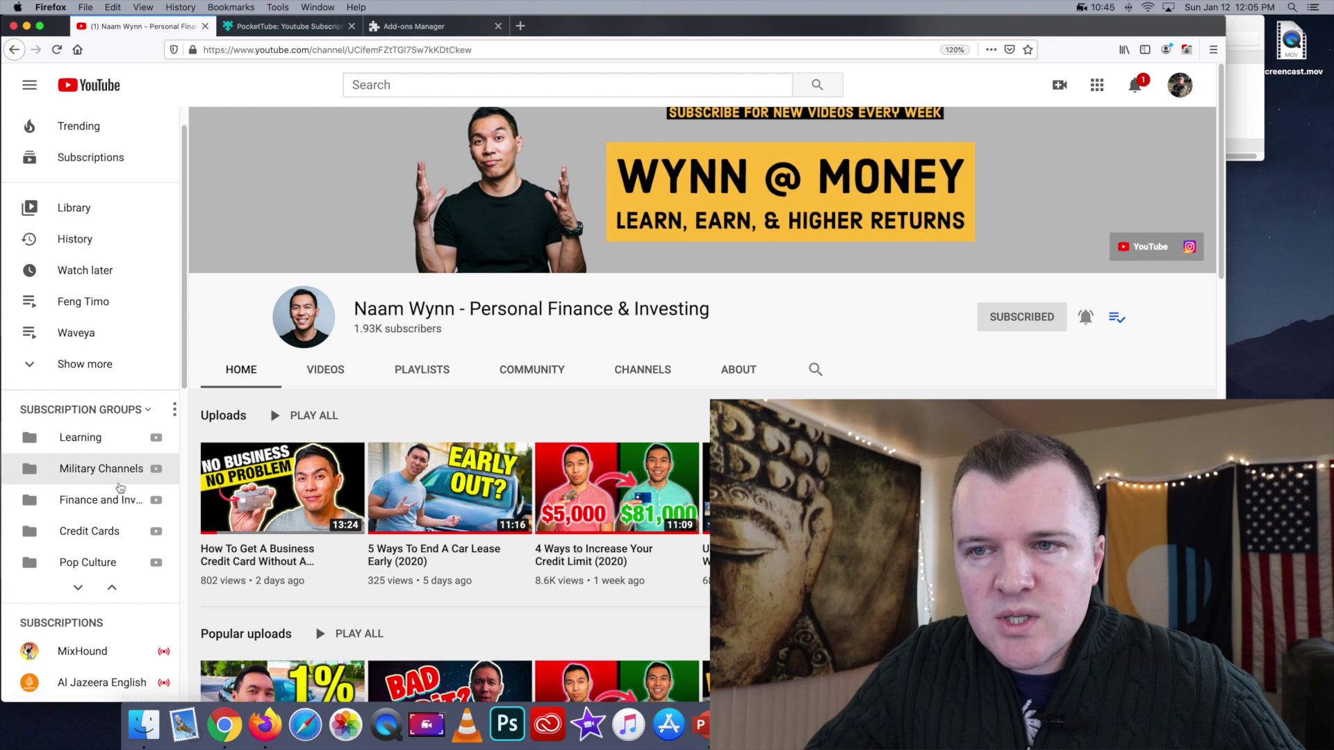
click(112, 508)
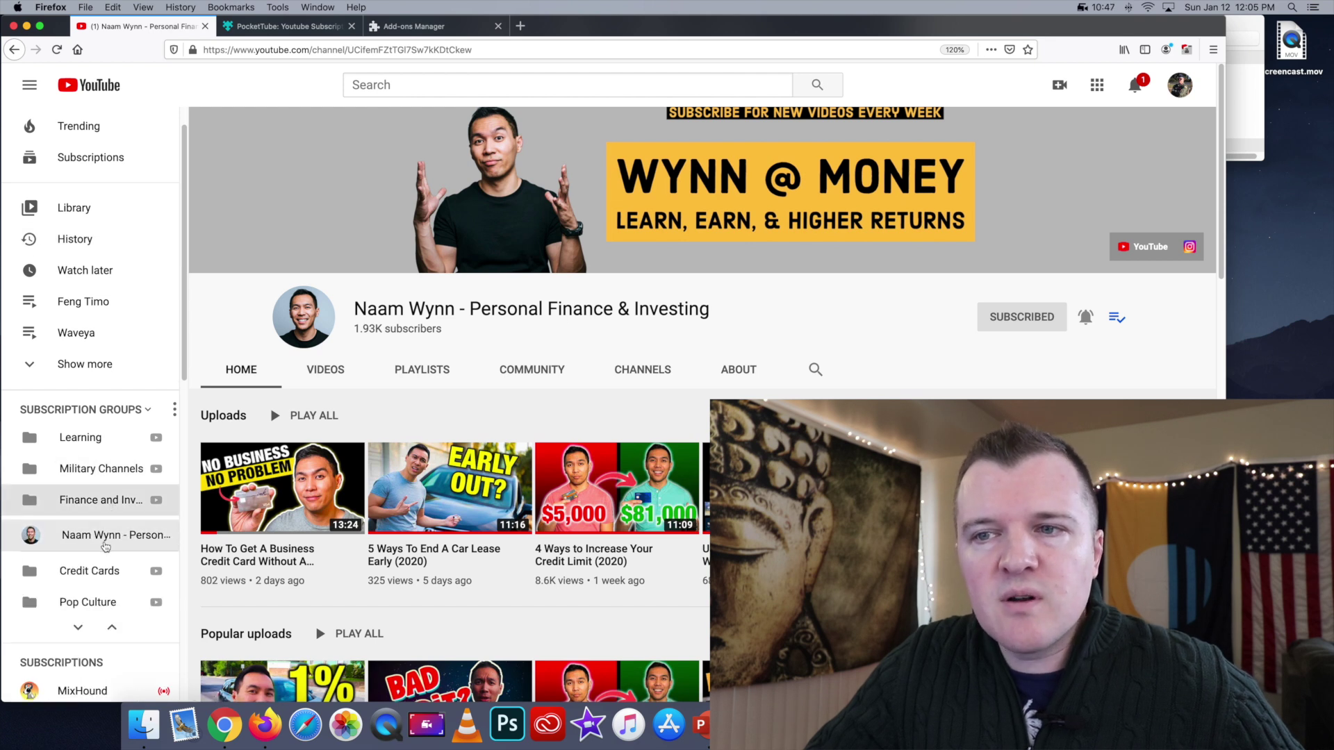
scroll(125, 541, down, 3)
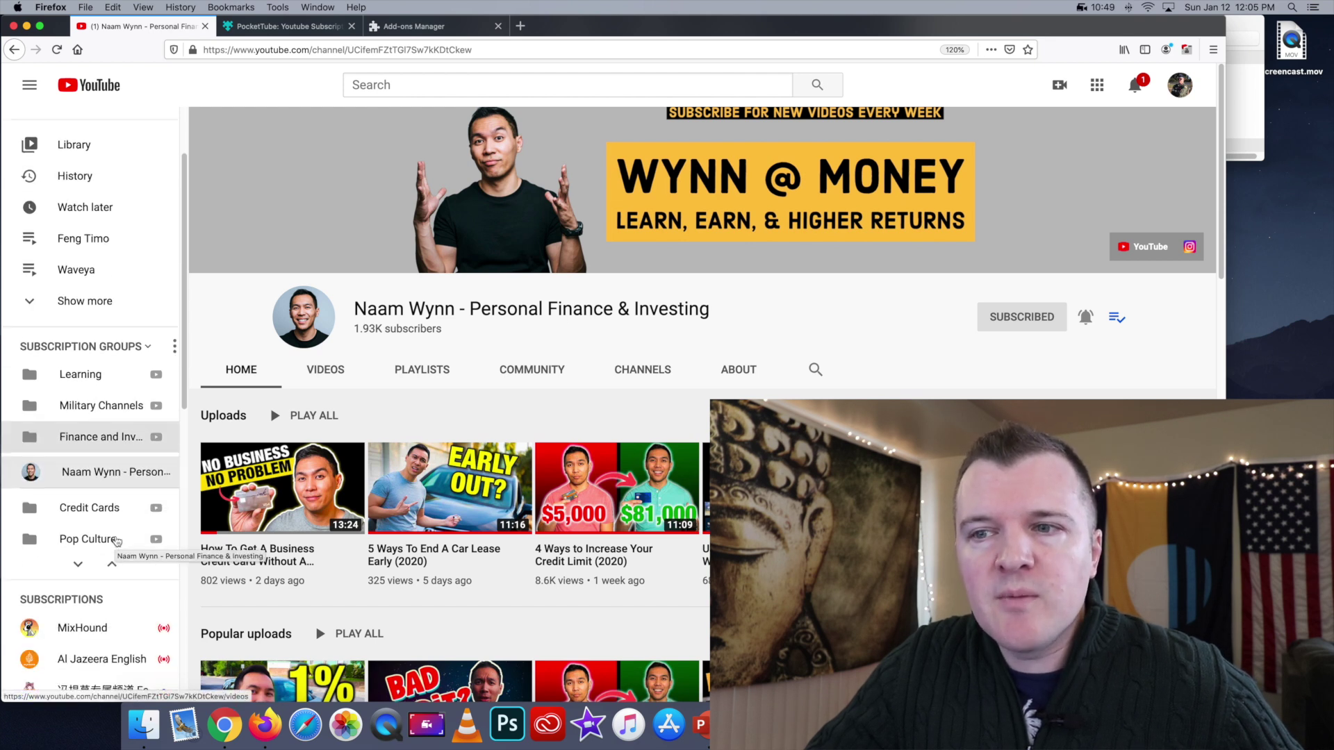
scroll(116, 549, down, 2)
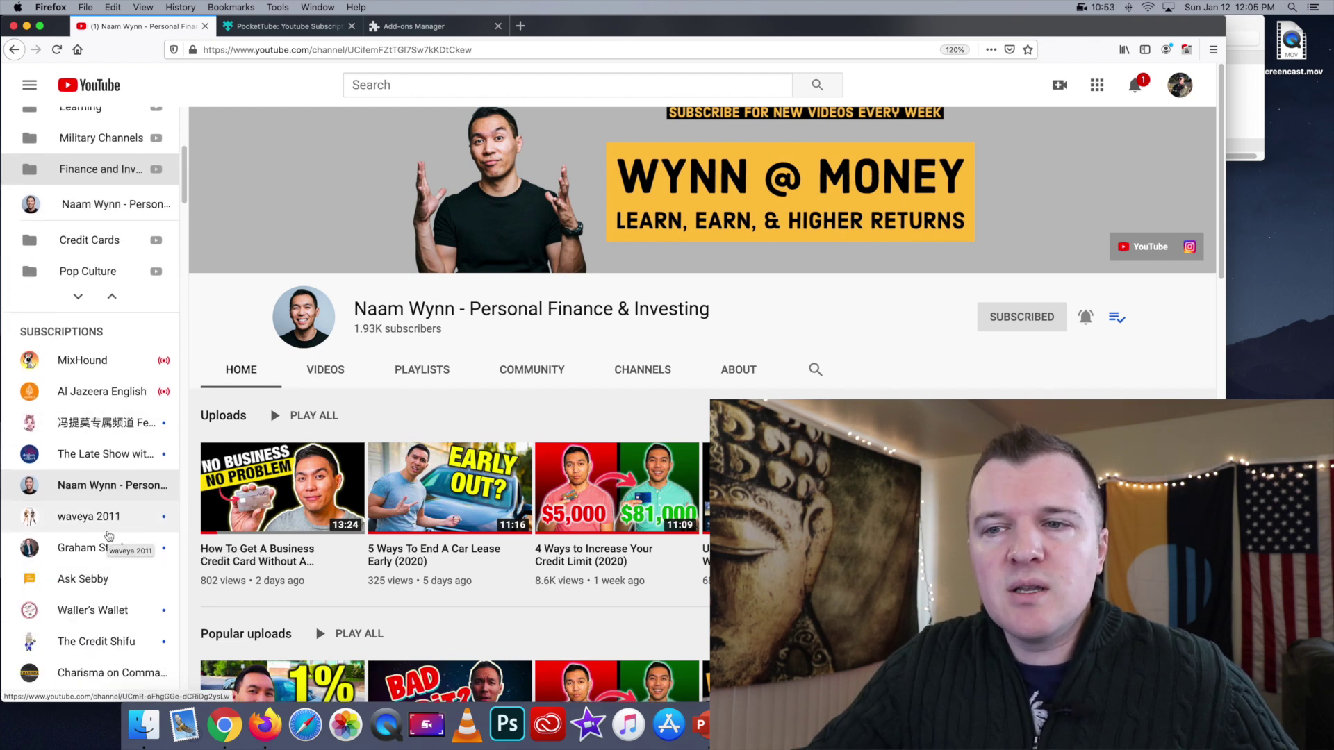
scroll(109, 535, down, 1)
click(108, 505)
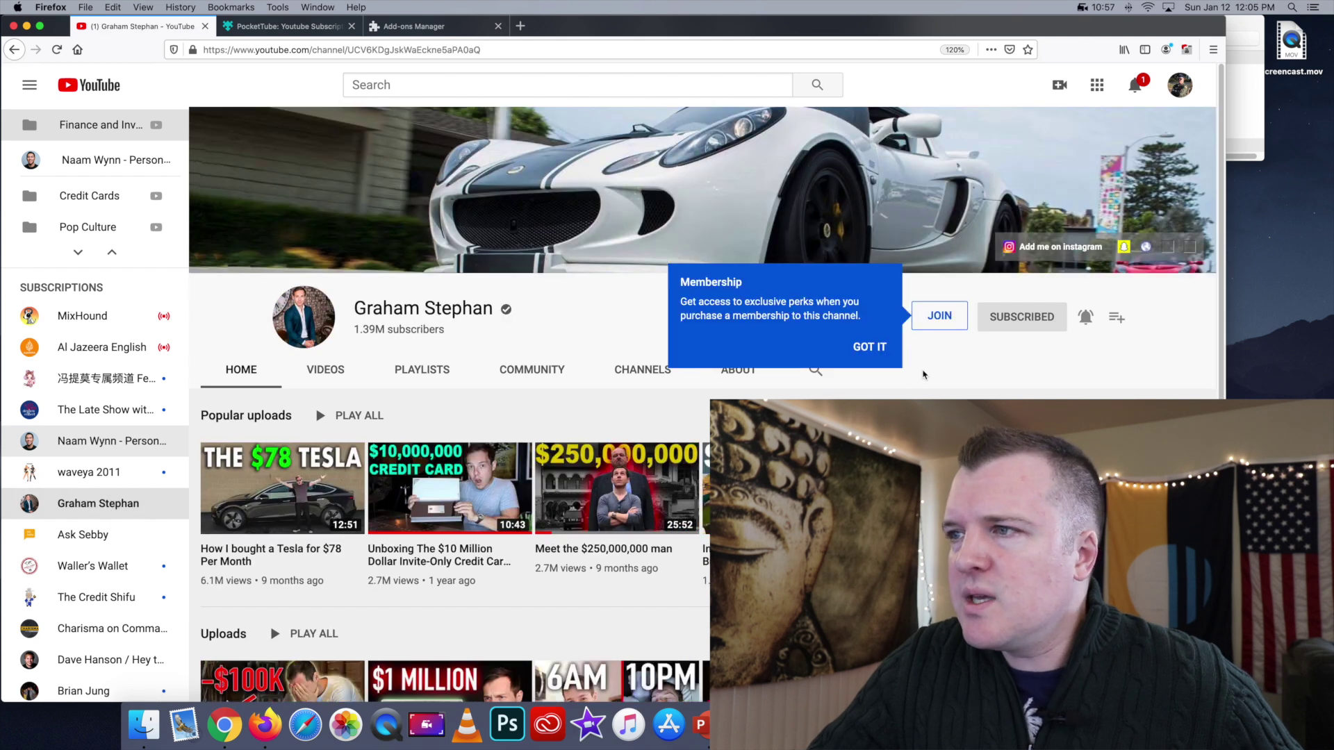
click(870, 348)
click(1115, 317)
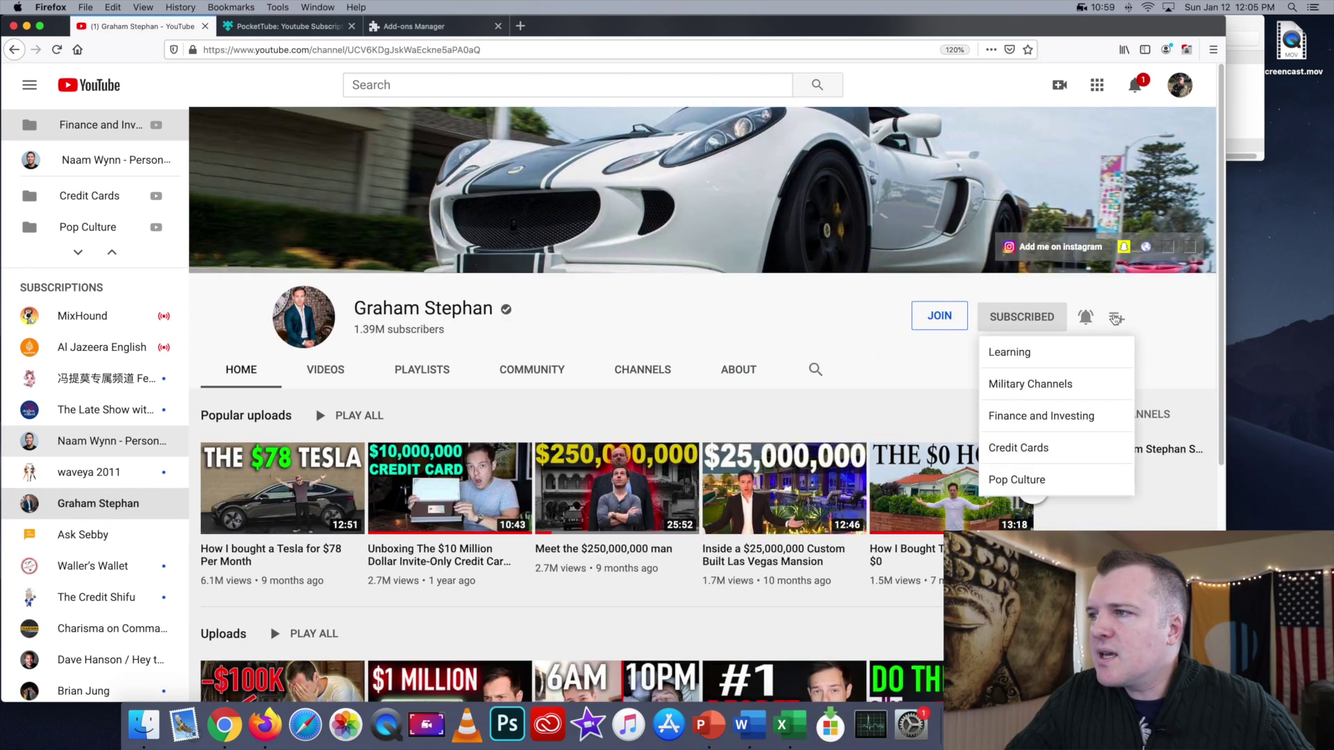
click(1056, 416)
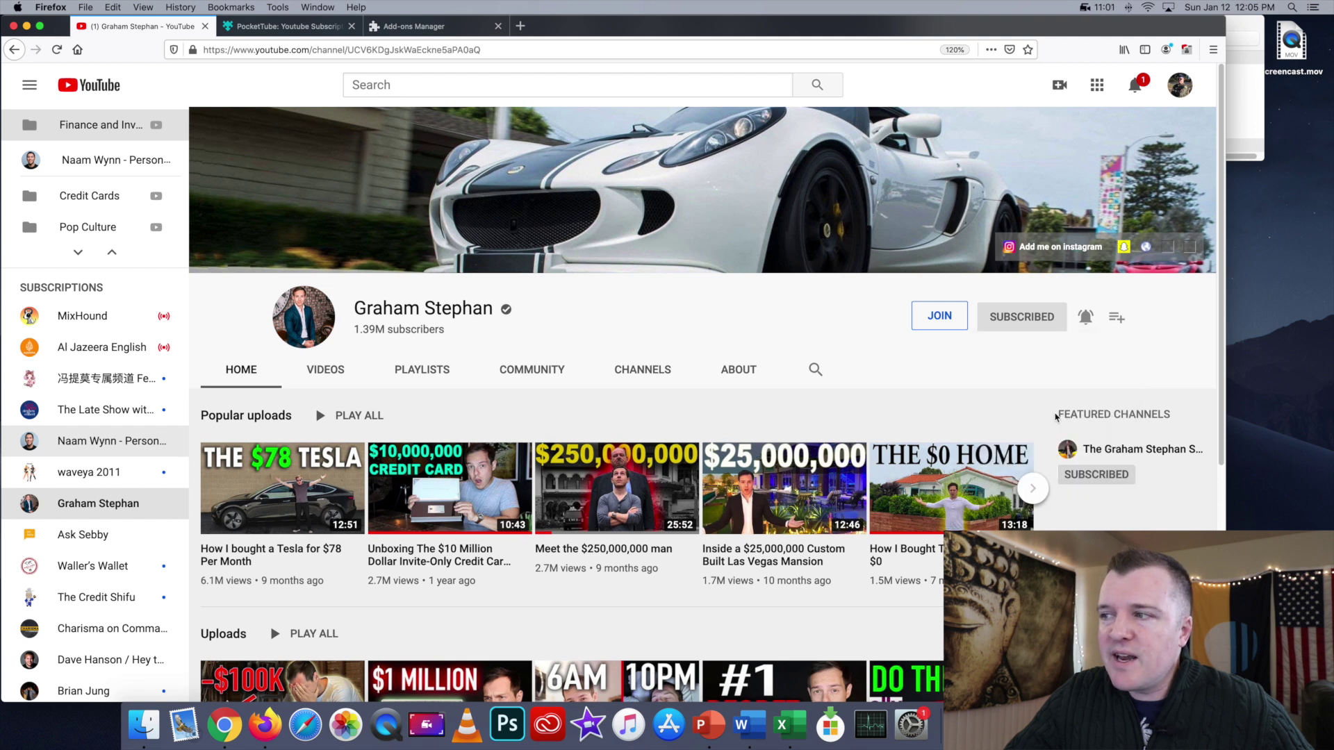
click(1117, 318)
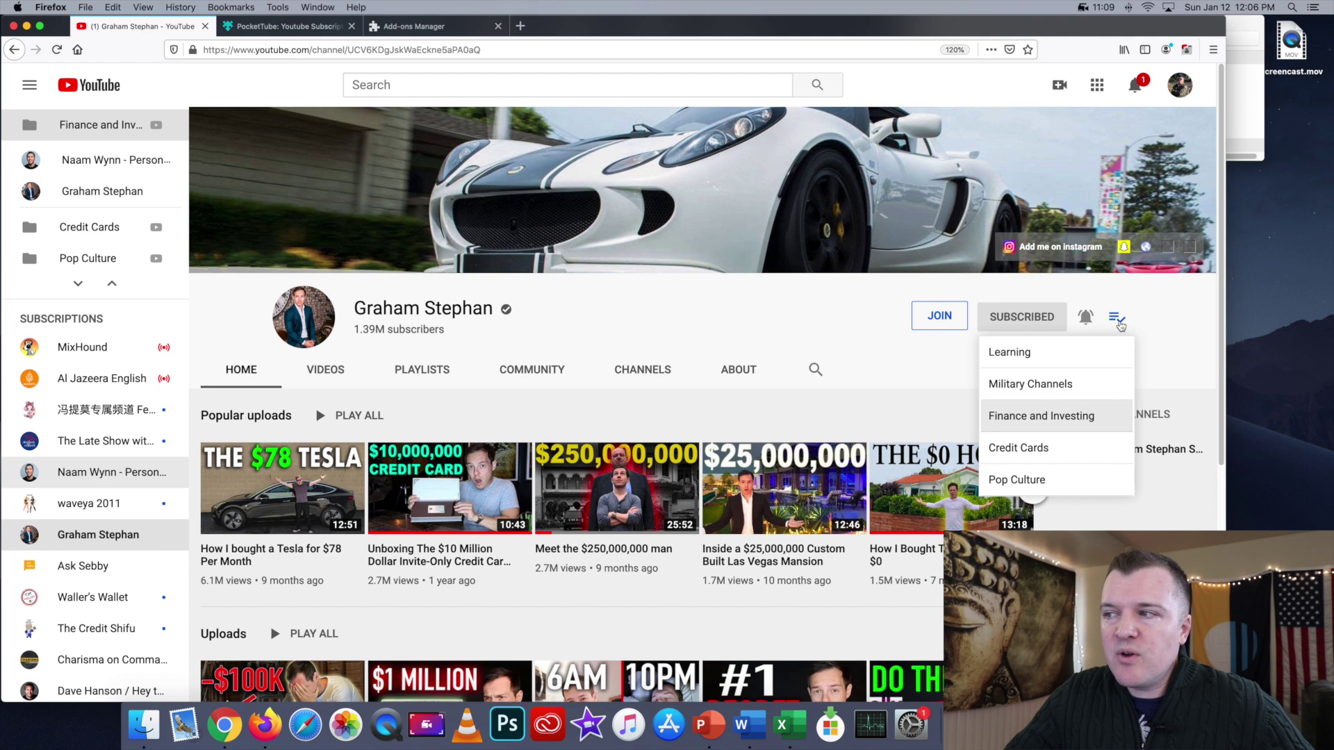
click(1055, 459)
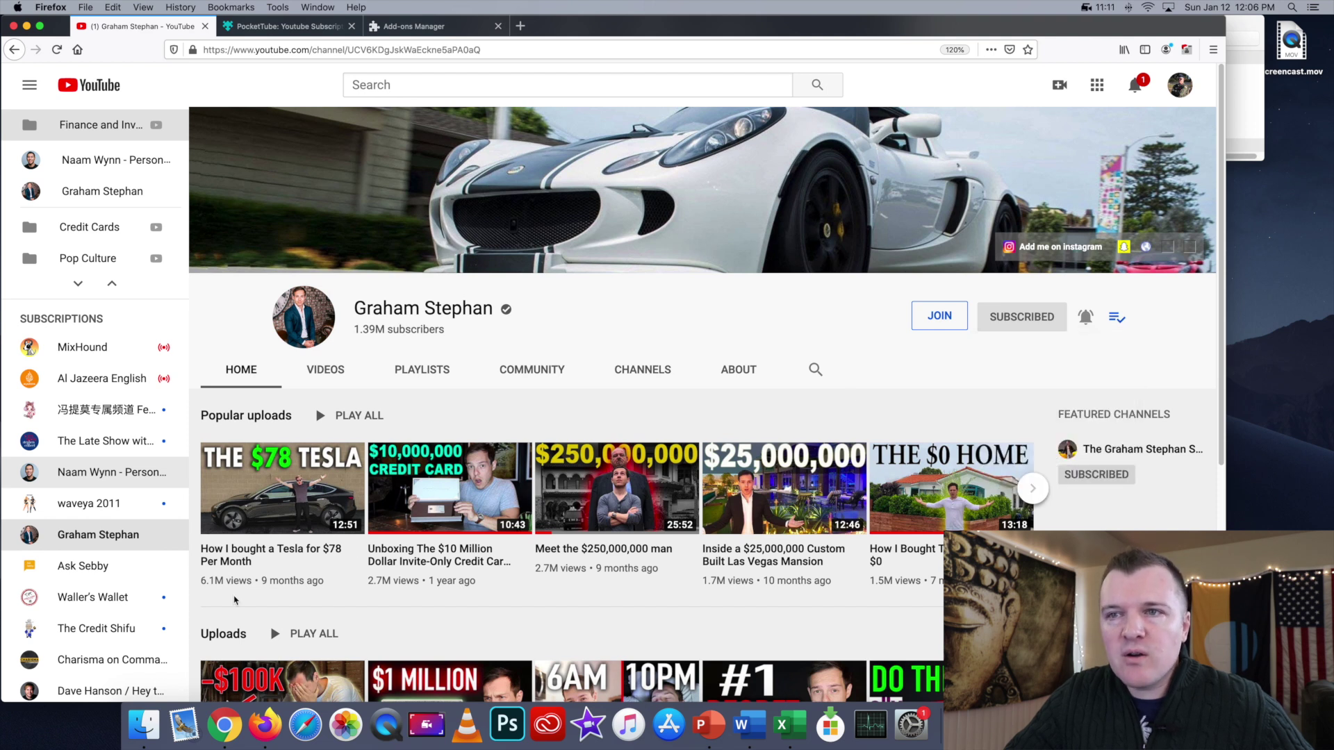
Reload and expand the Finance and Investing and Credit Cards groups to confirm membership.
scroll(90, 348, up, 10)
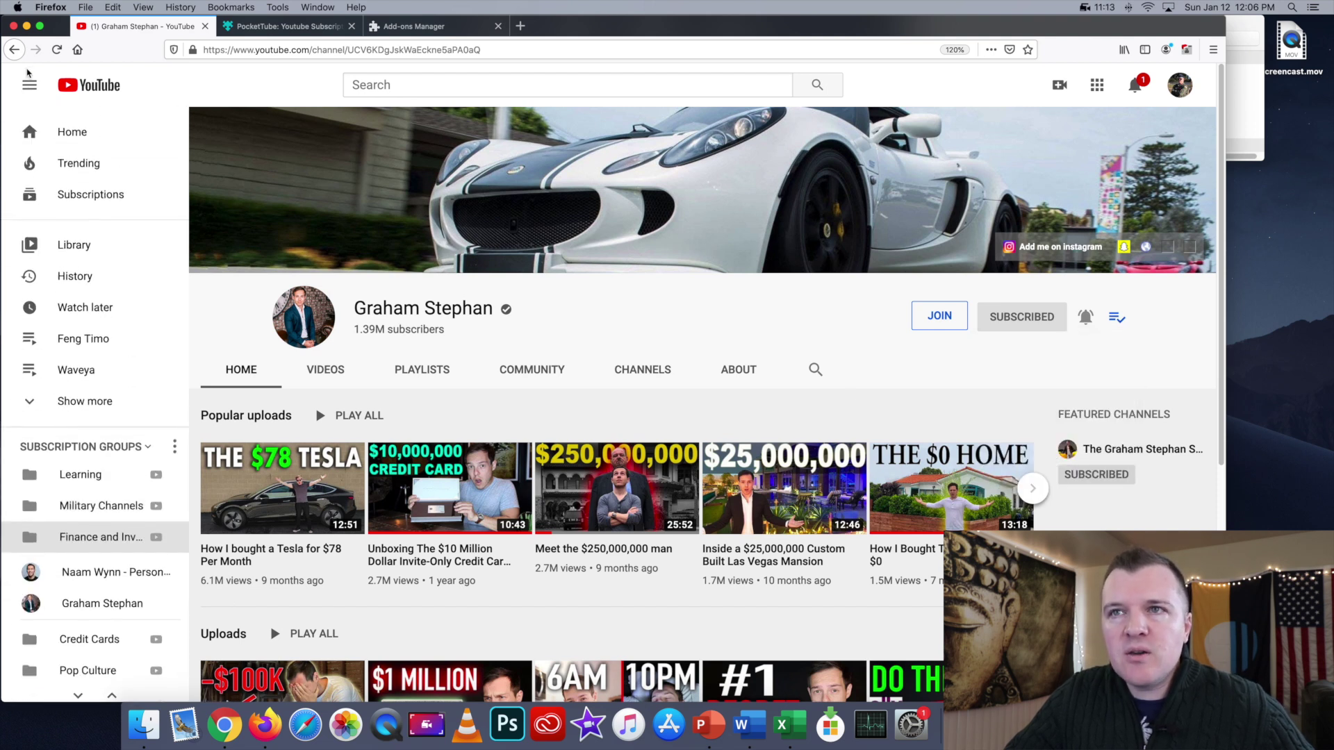
click(55, 50)
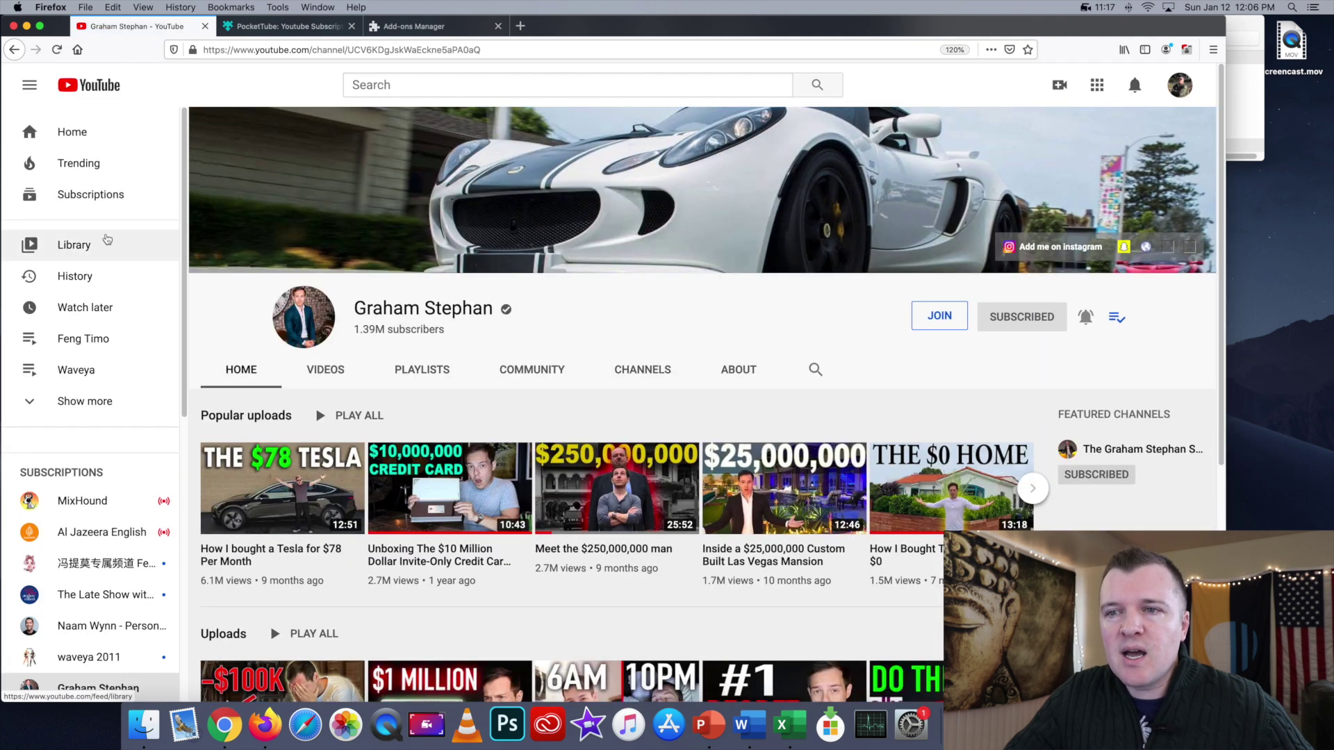
scroll(111, 277, down, 5)
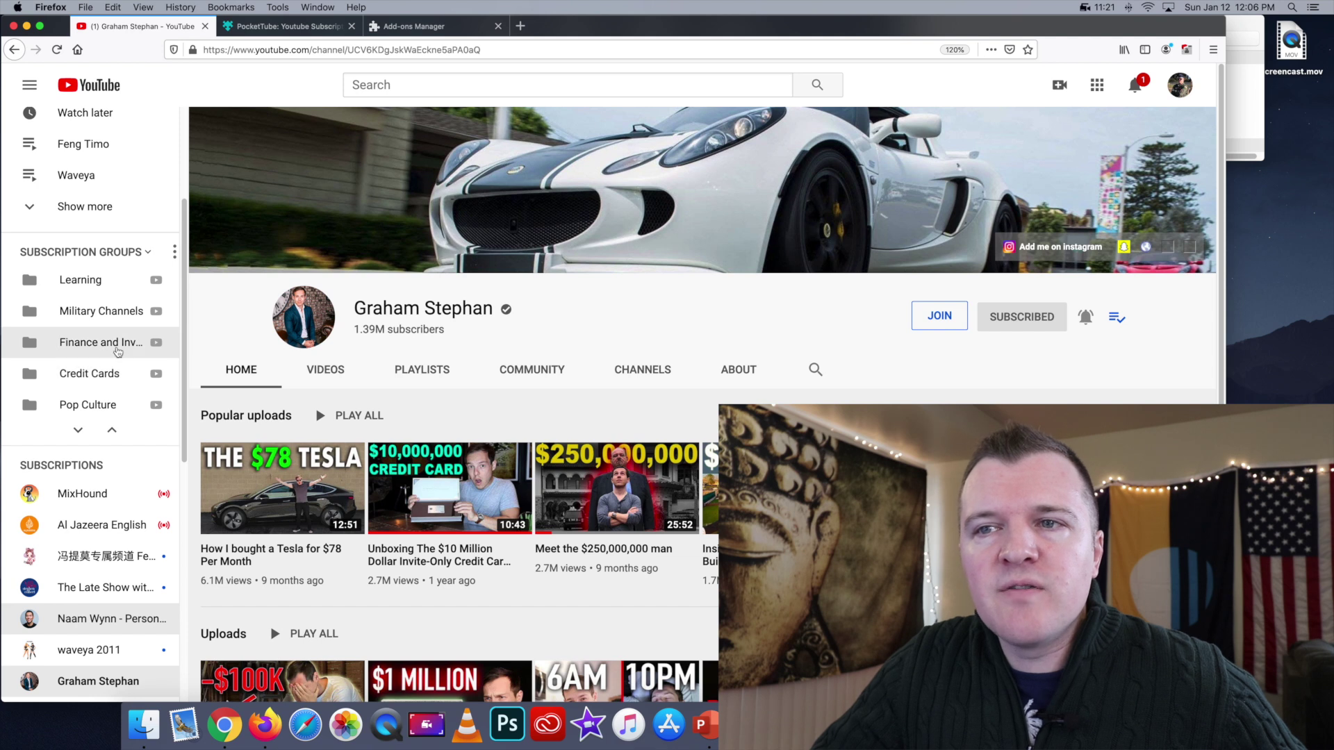
click(111, 342)
click(99, 446)
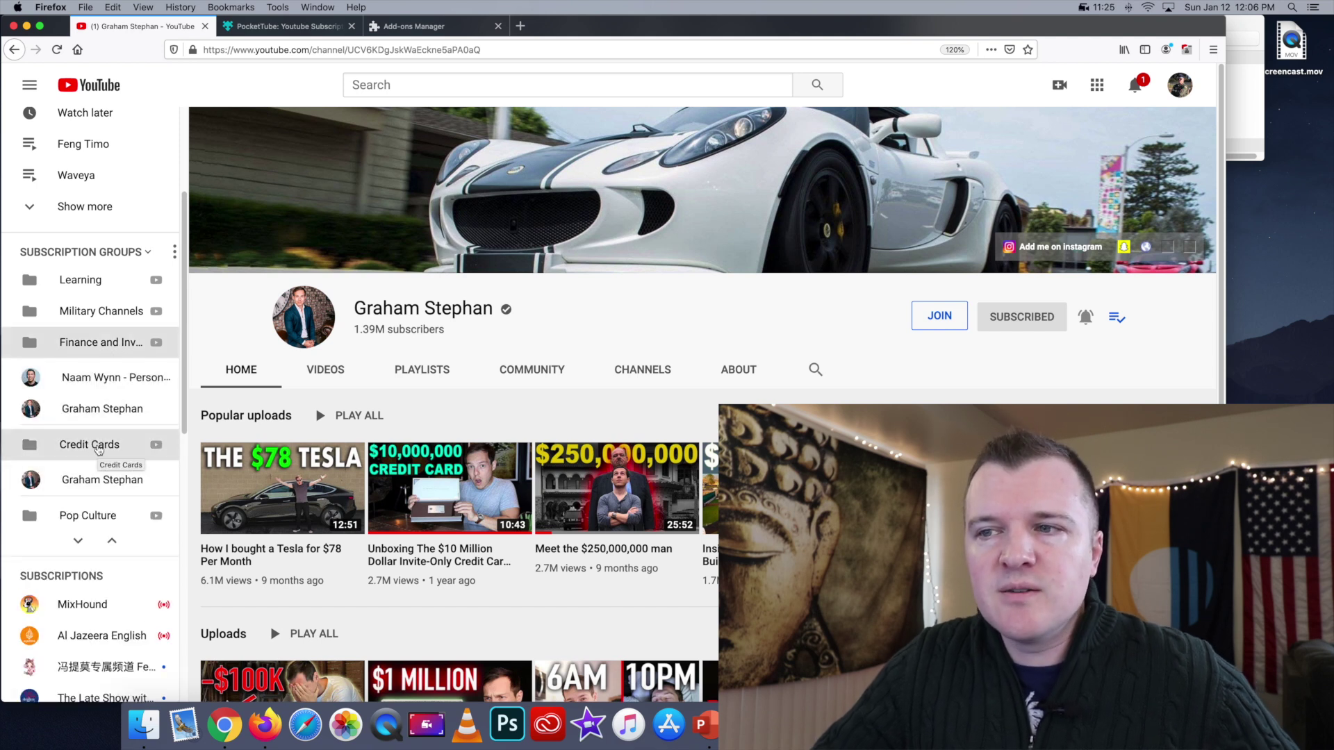
click(103, 409)
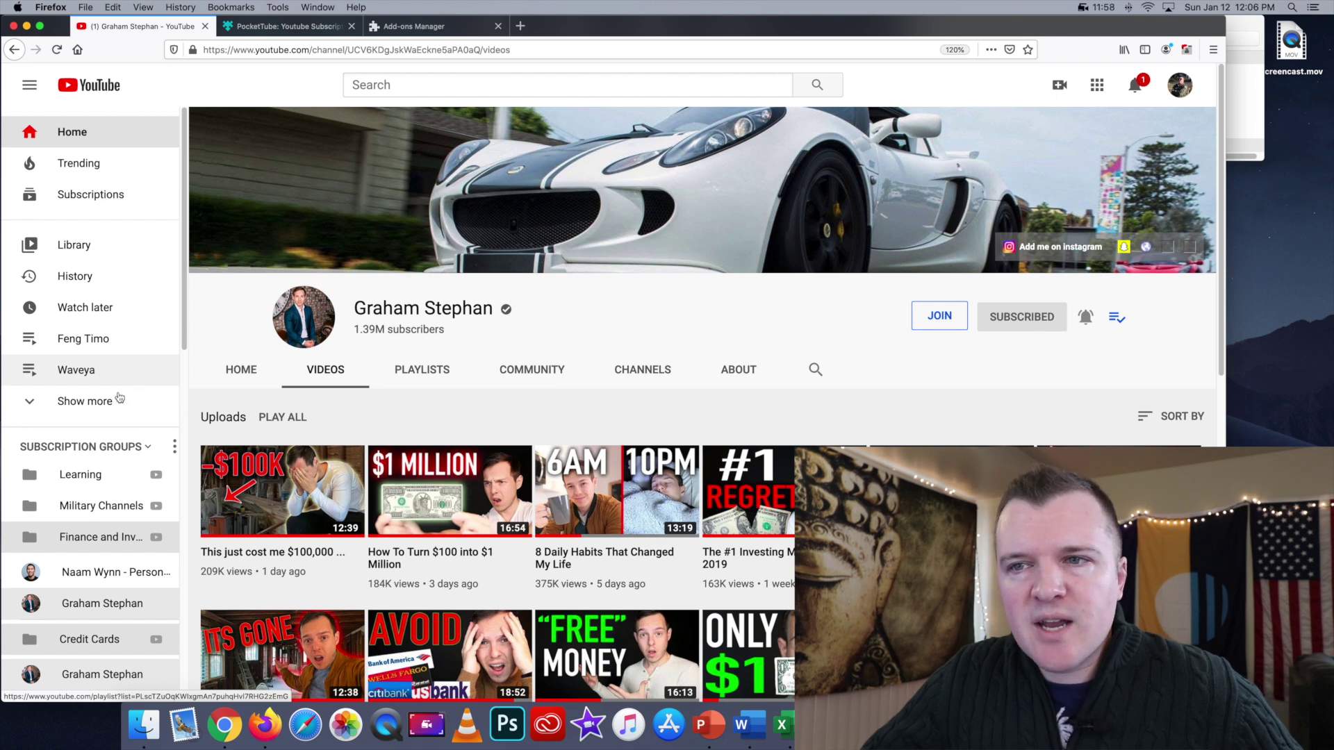
In the group manager, drag From military to millionaire into Military Channels, plus one more channel.
click(108, 450)
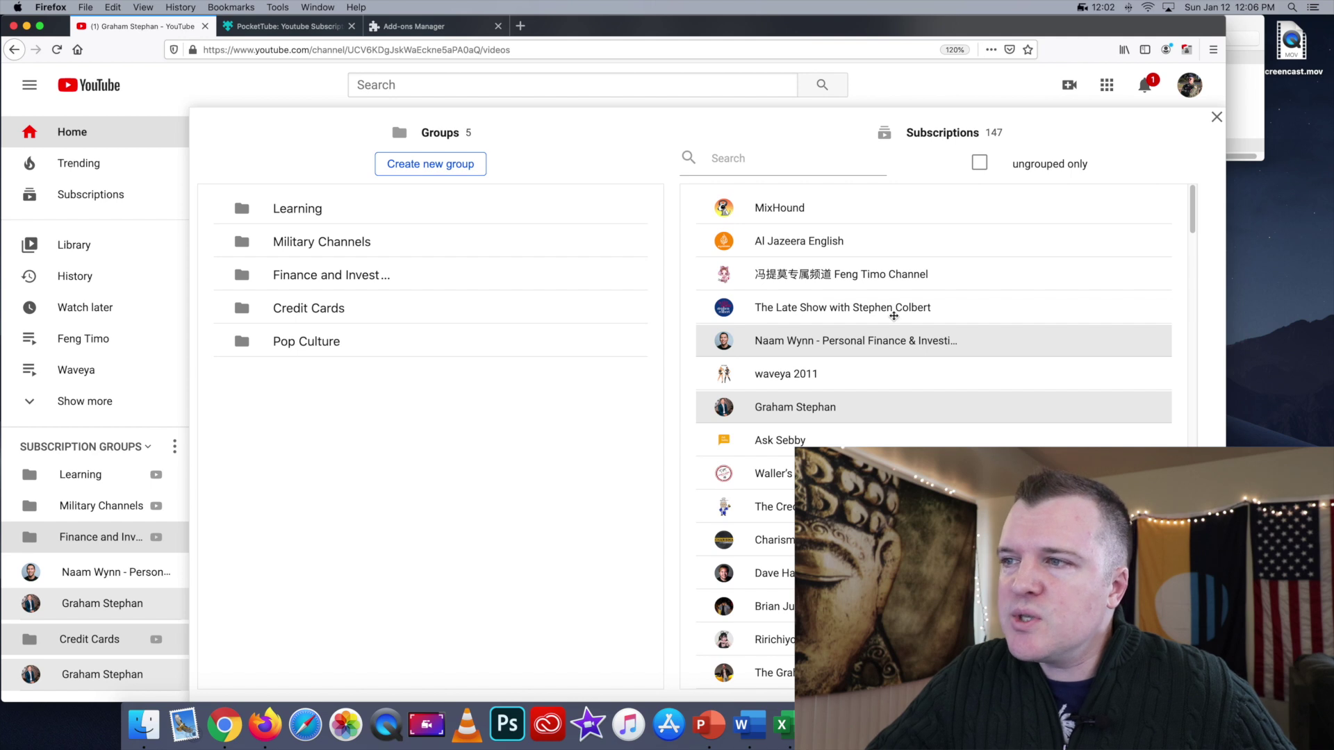
scroll(893, 316, down, 15)
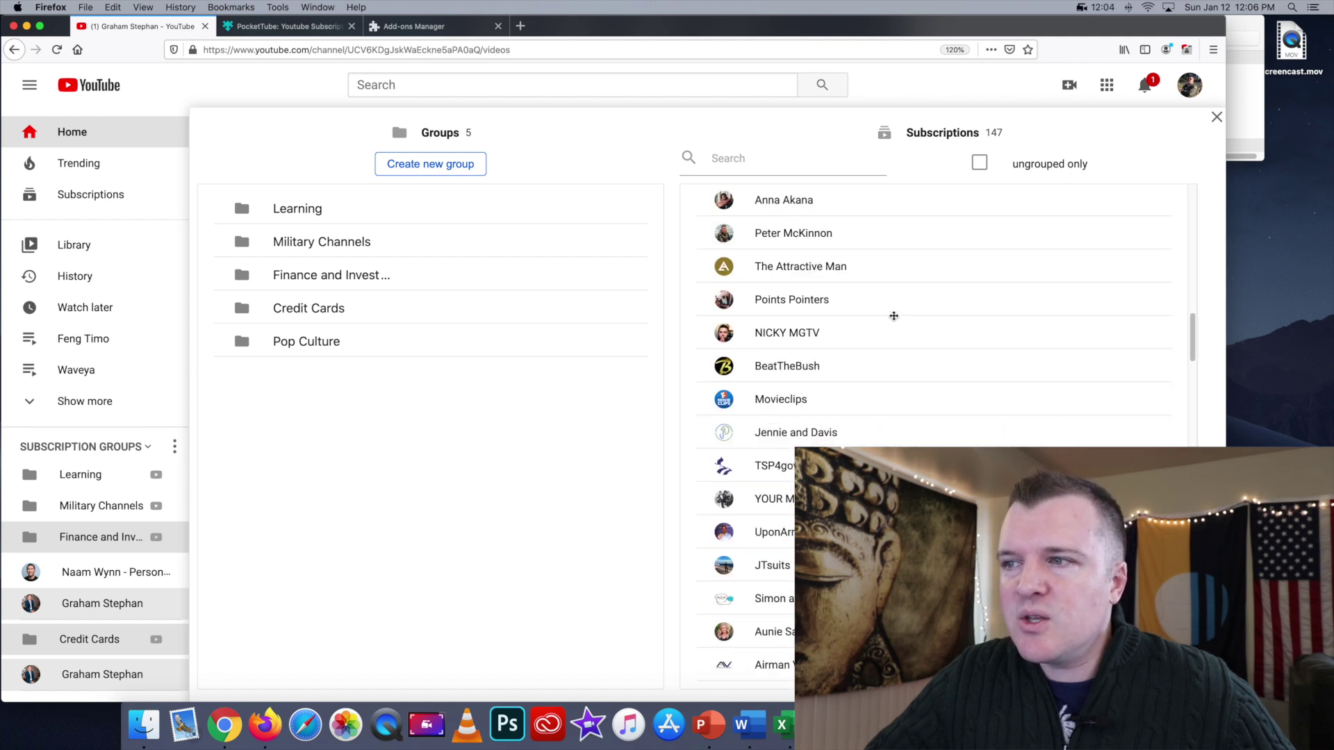
scroll(893, 316, down, 6)
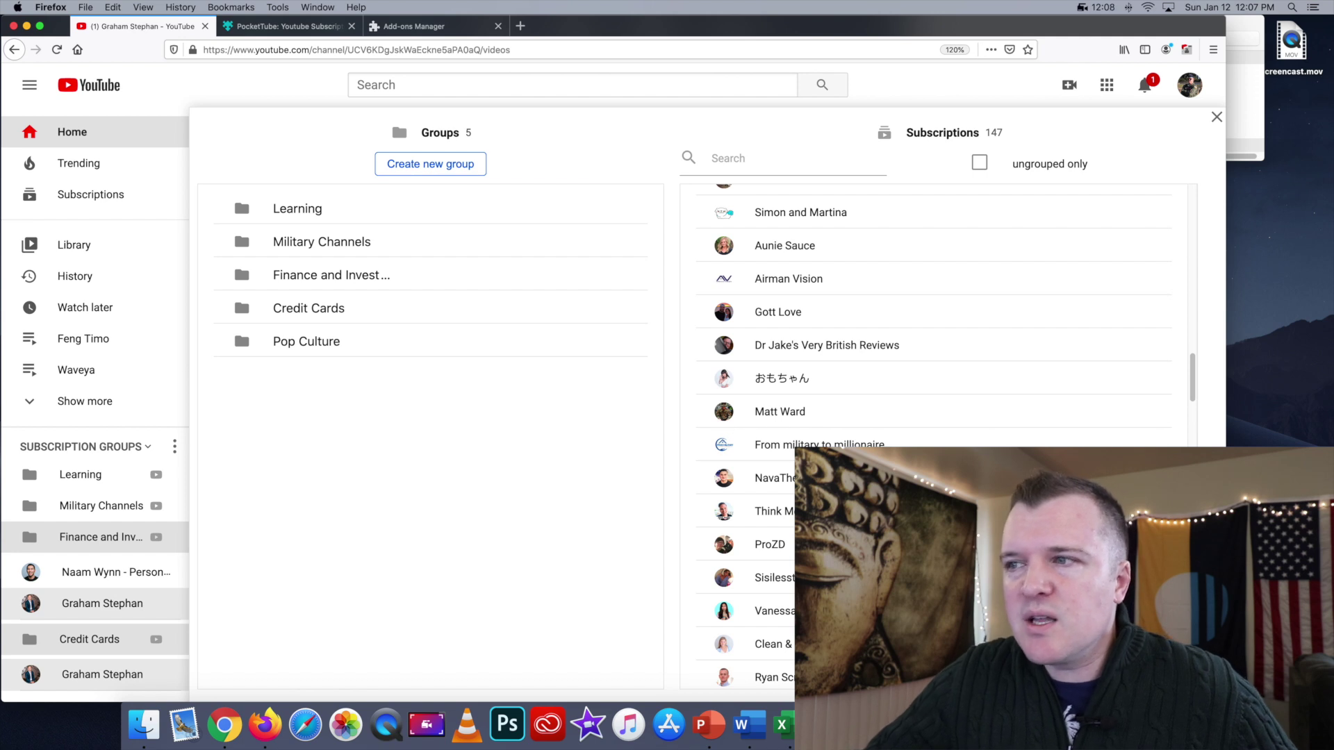
drag(805, 445, 431, 249)
scroll(806, 381, up, 3)
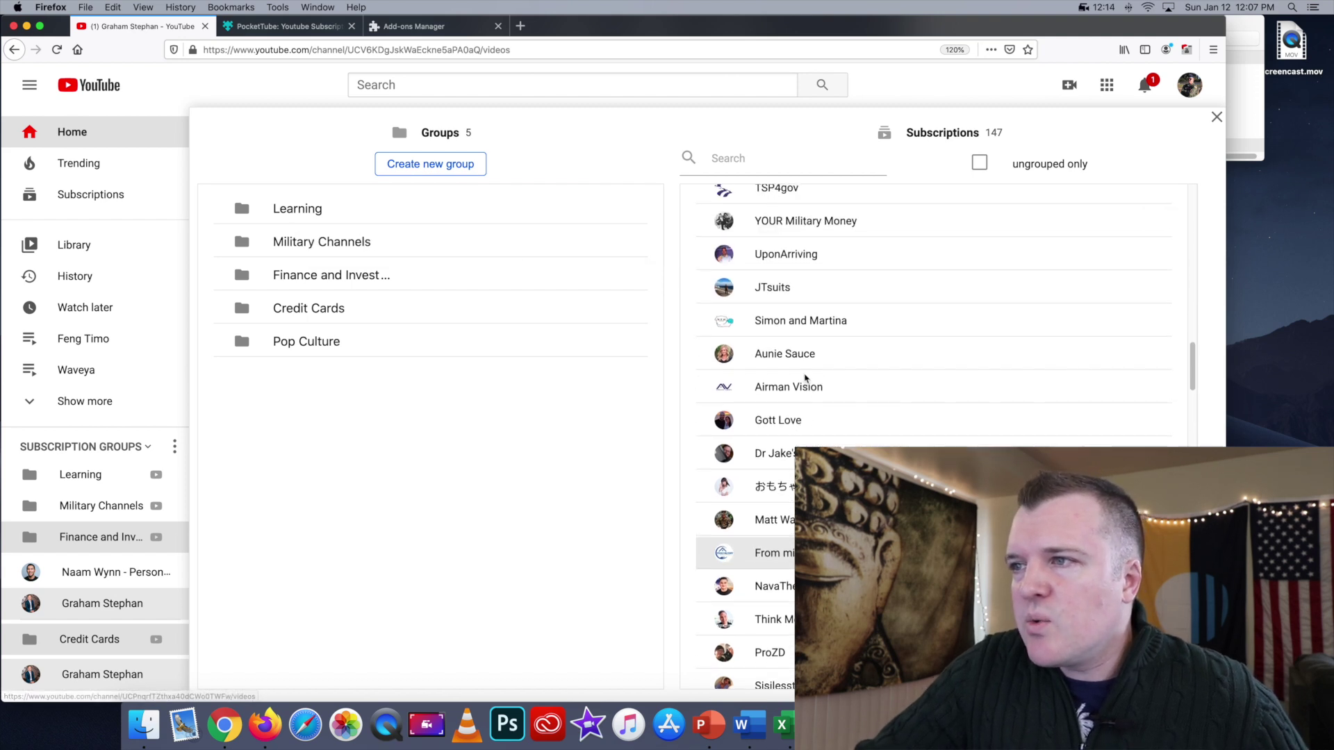
drag(804, 396, 454, 247)
scroll(836, 318, up, 3)
scroll(827, 347, up, 3)
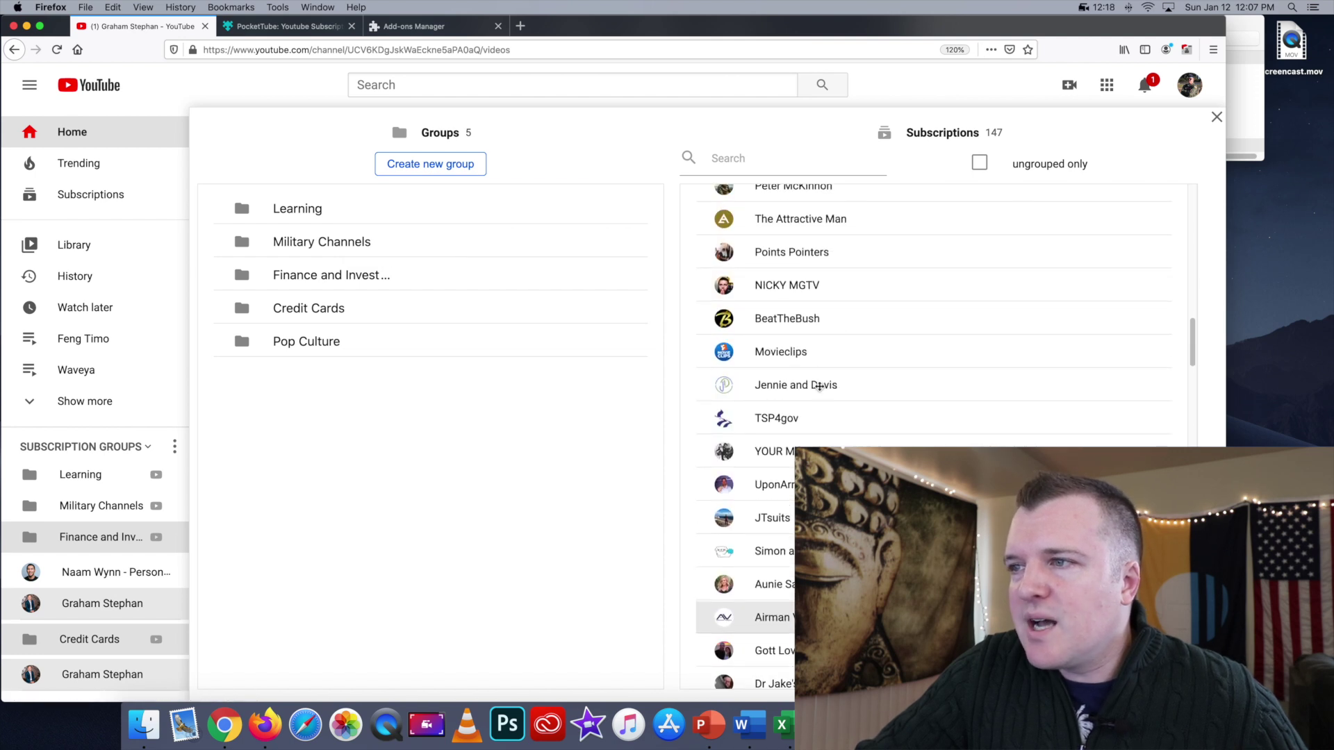
Drag TSP4gov into the finance group and Points Pointers into Credit Cards, then edit Credit Cards.
drag(800, 420, 548, 274)
scroll(797, 370, up, 2)
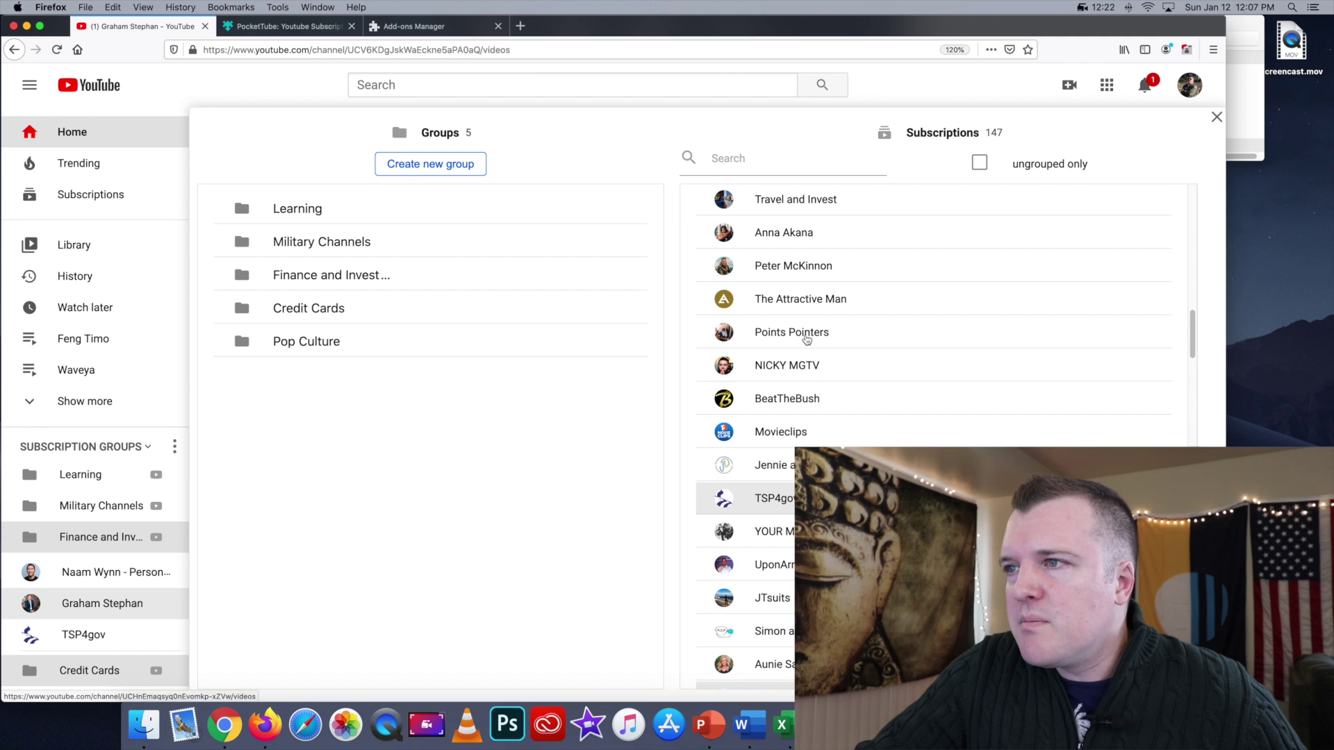
drag(806, 338, 526, 313)
scroll(930, 368, up, 3)
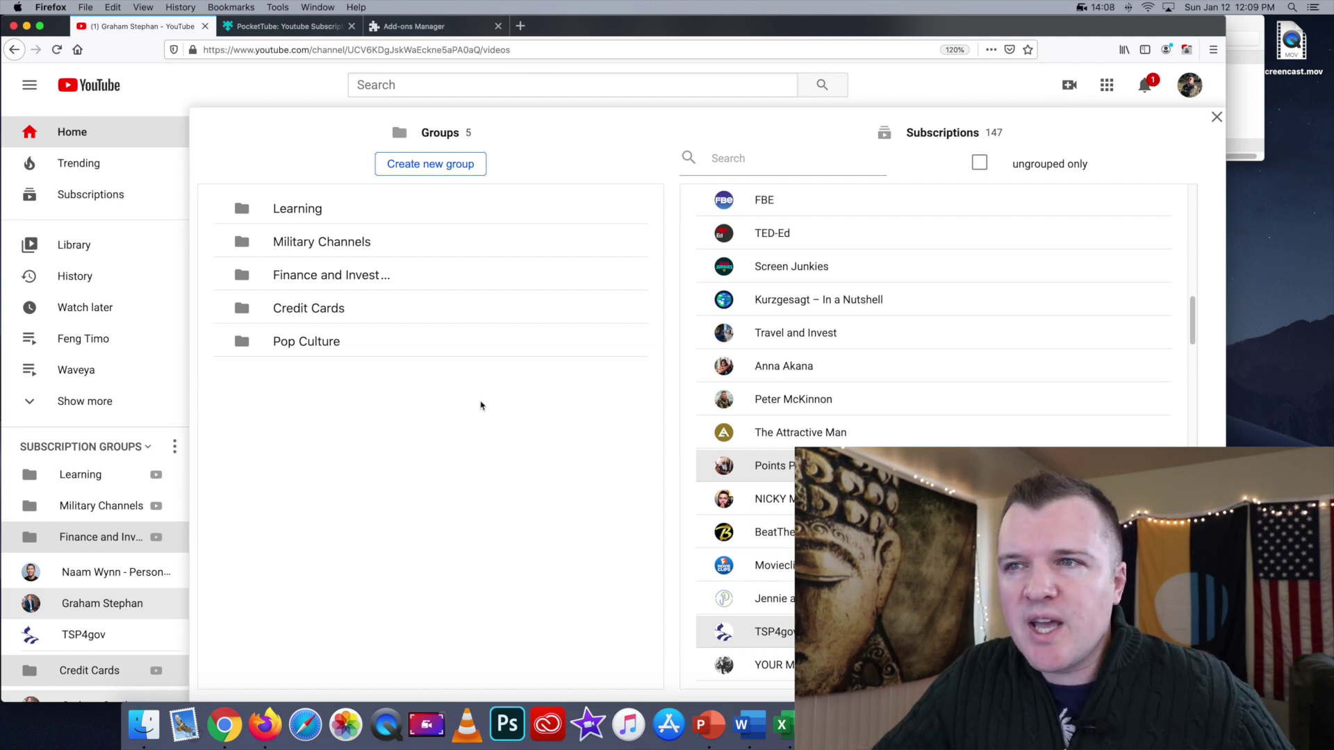
mouse_move(545, 307)
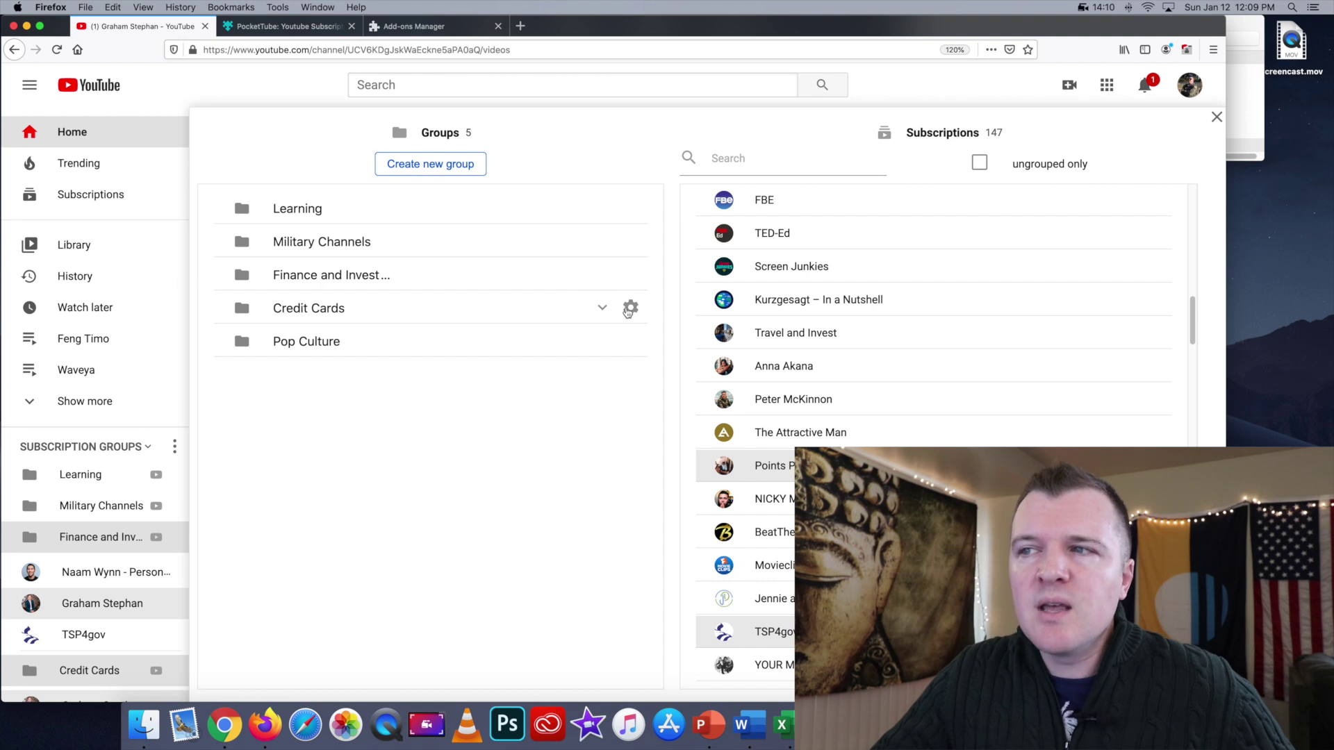
click(629, 309)
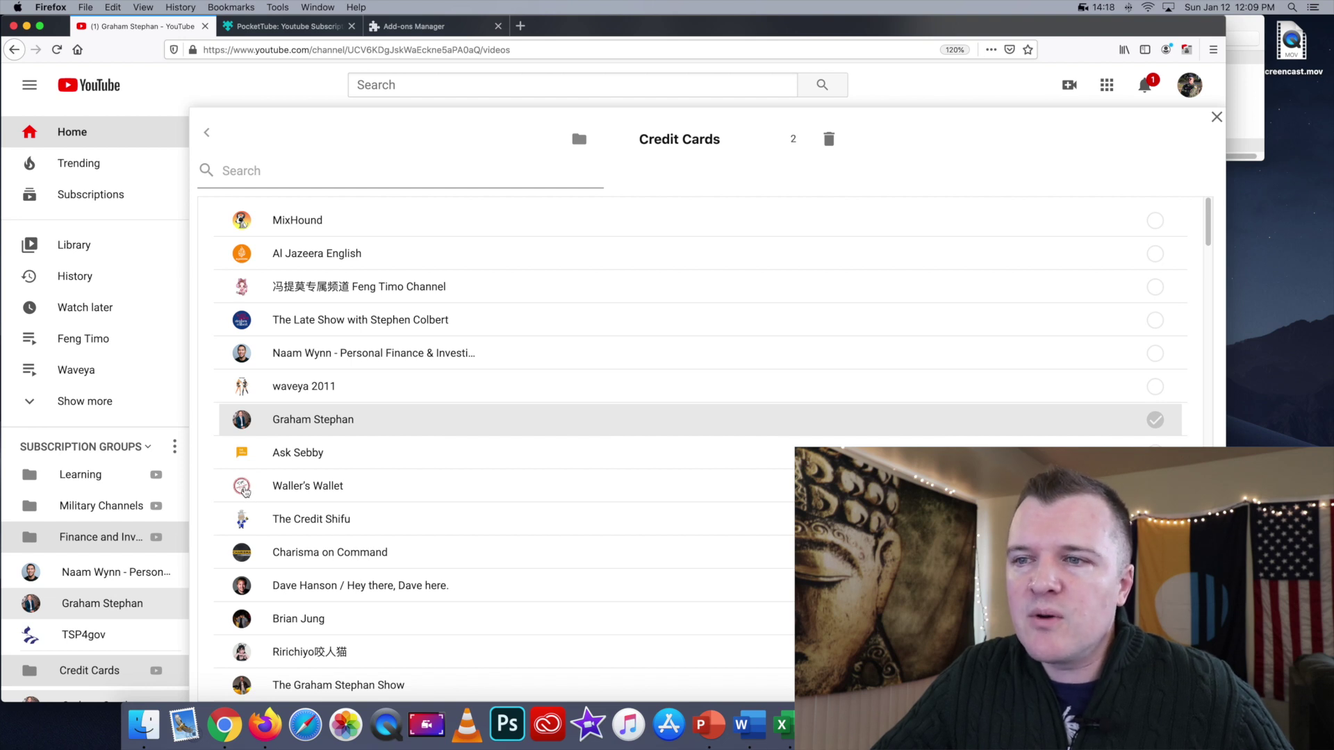
Tick Waller's Wallet, The Credit Shifu, two more channels and Travel Explore Click for Credit Cards.
click(245, 491)
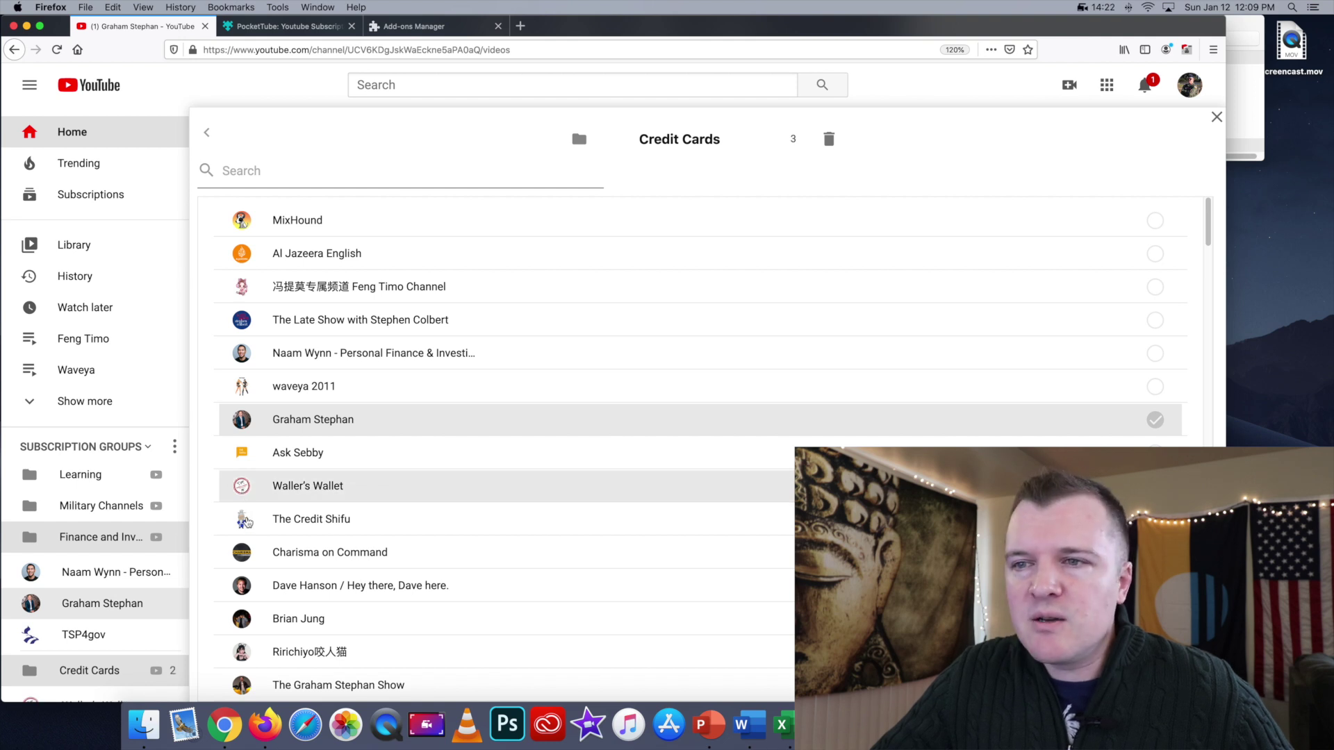
click(241, 522)
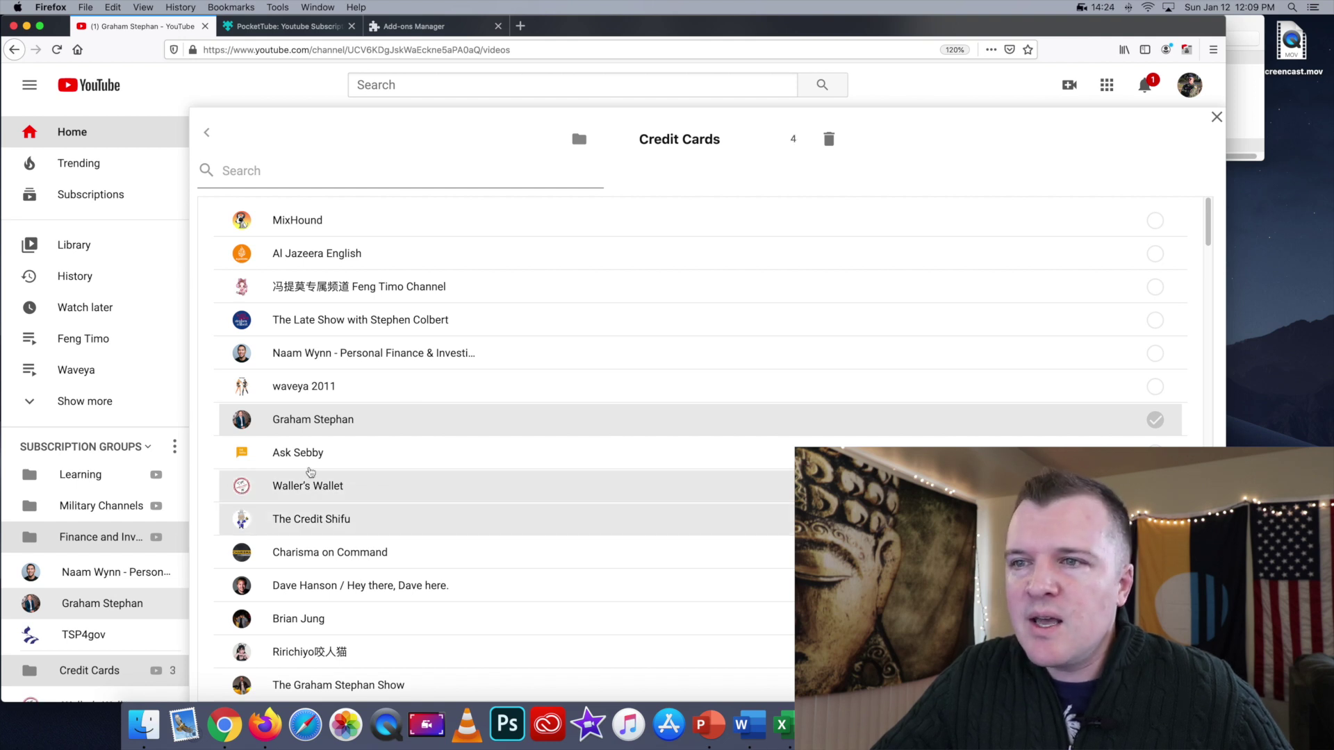
scroll(406, 410, down, 3)
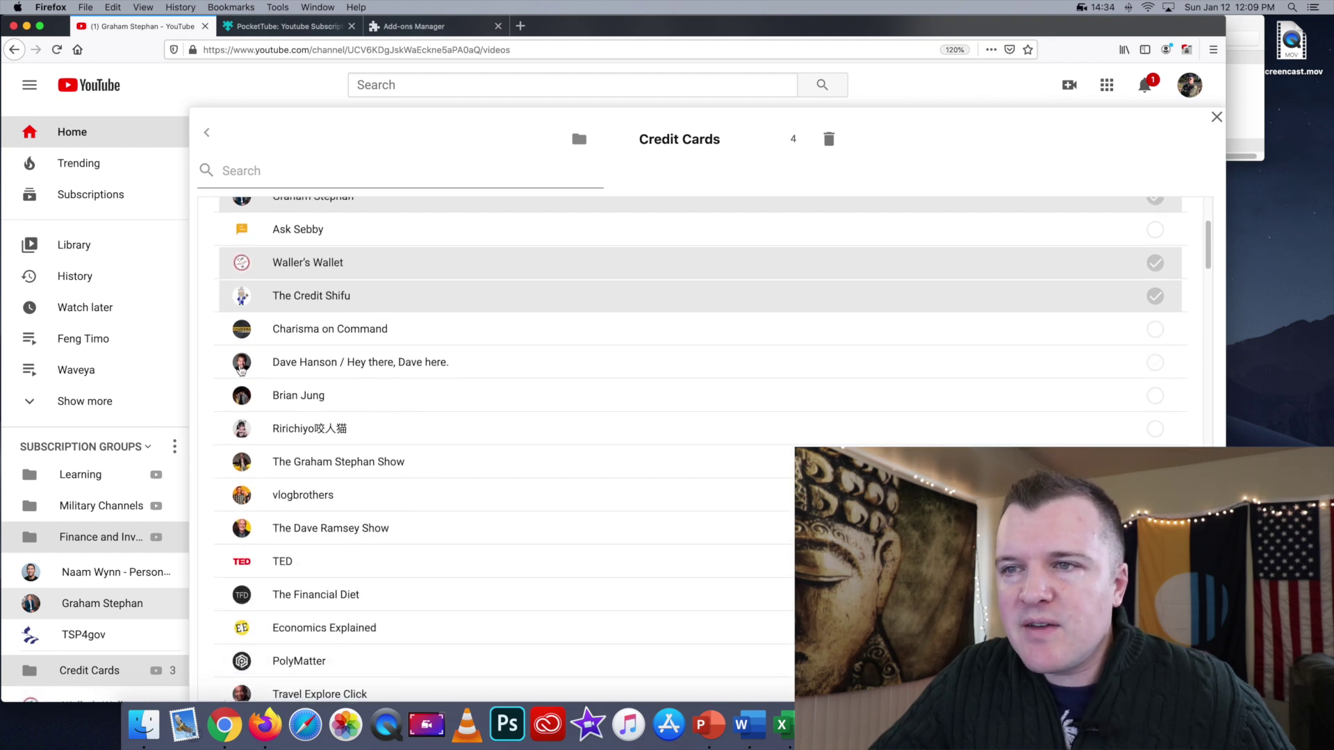
click(241, 367)
click(242, 401)
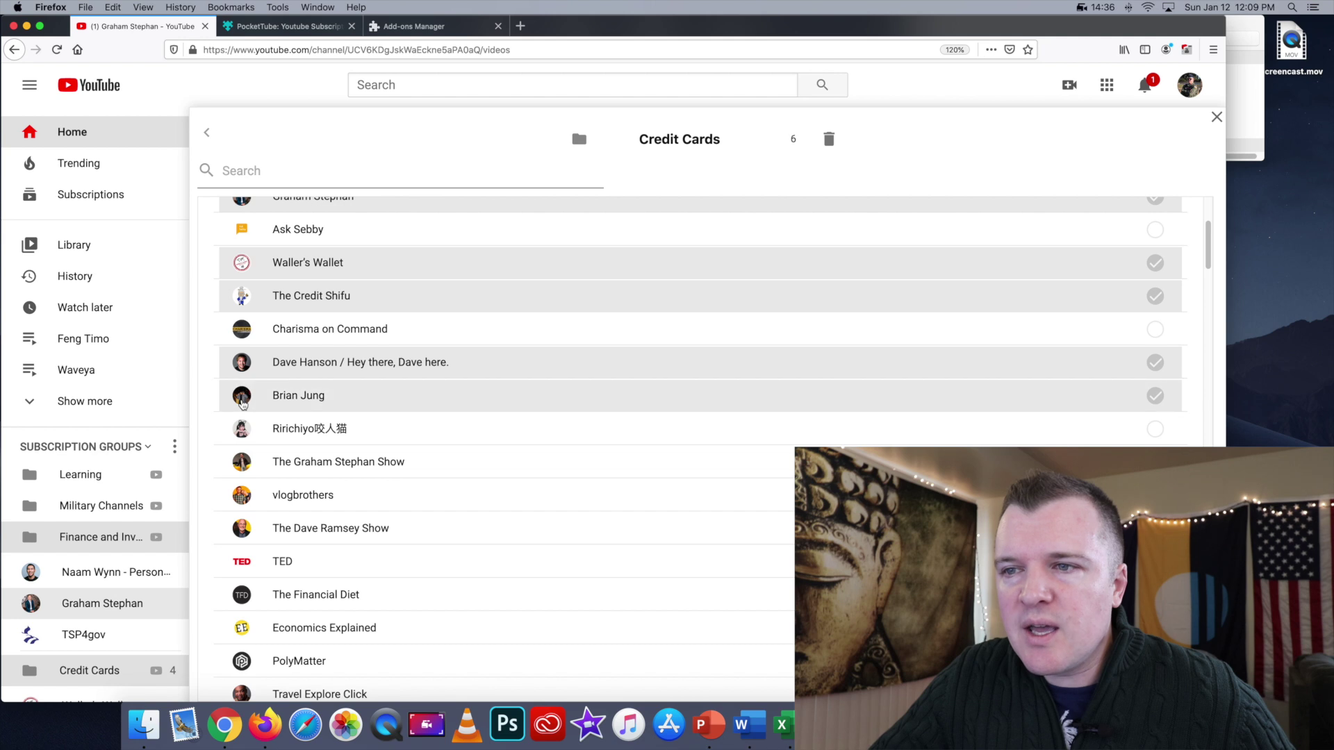
scroll(242, 403, down, 3)
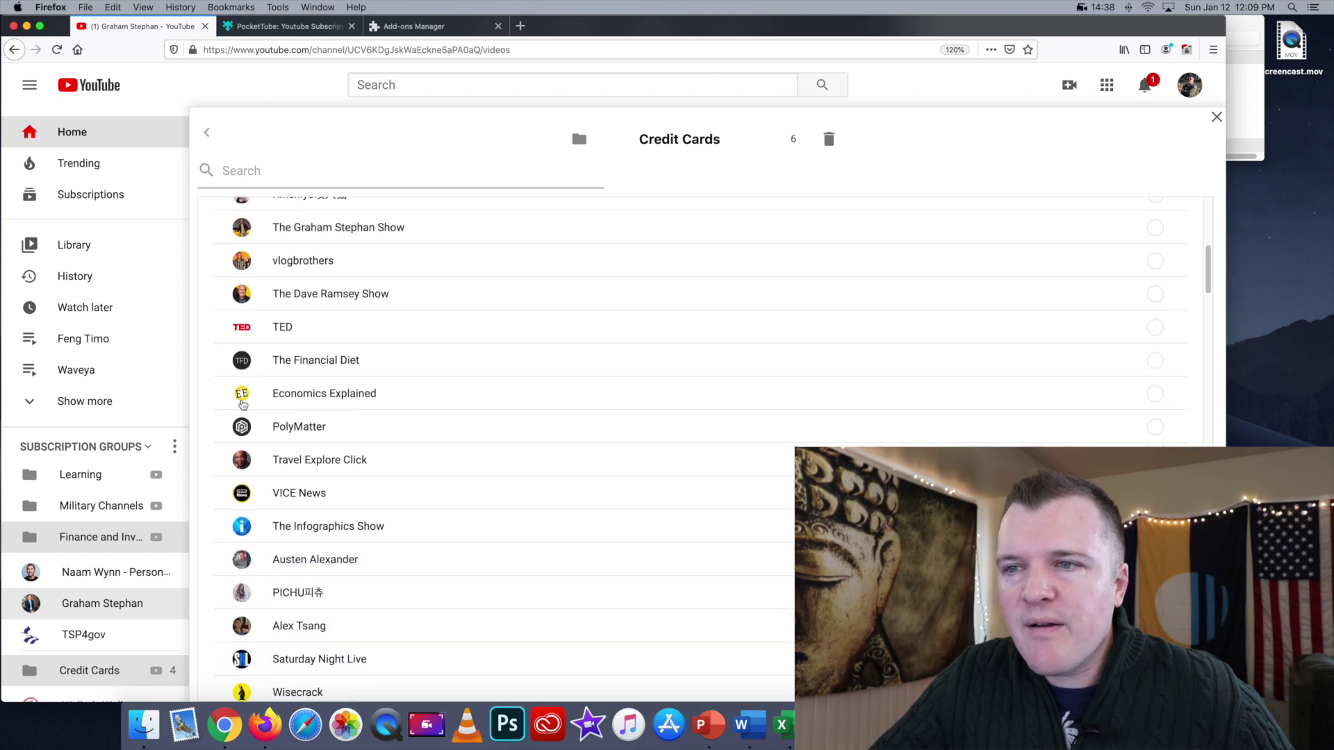
scroll(243, 404, down, 1)
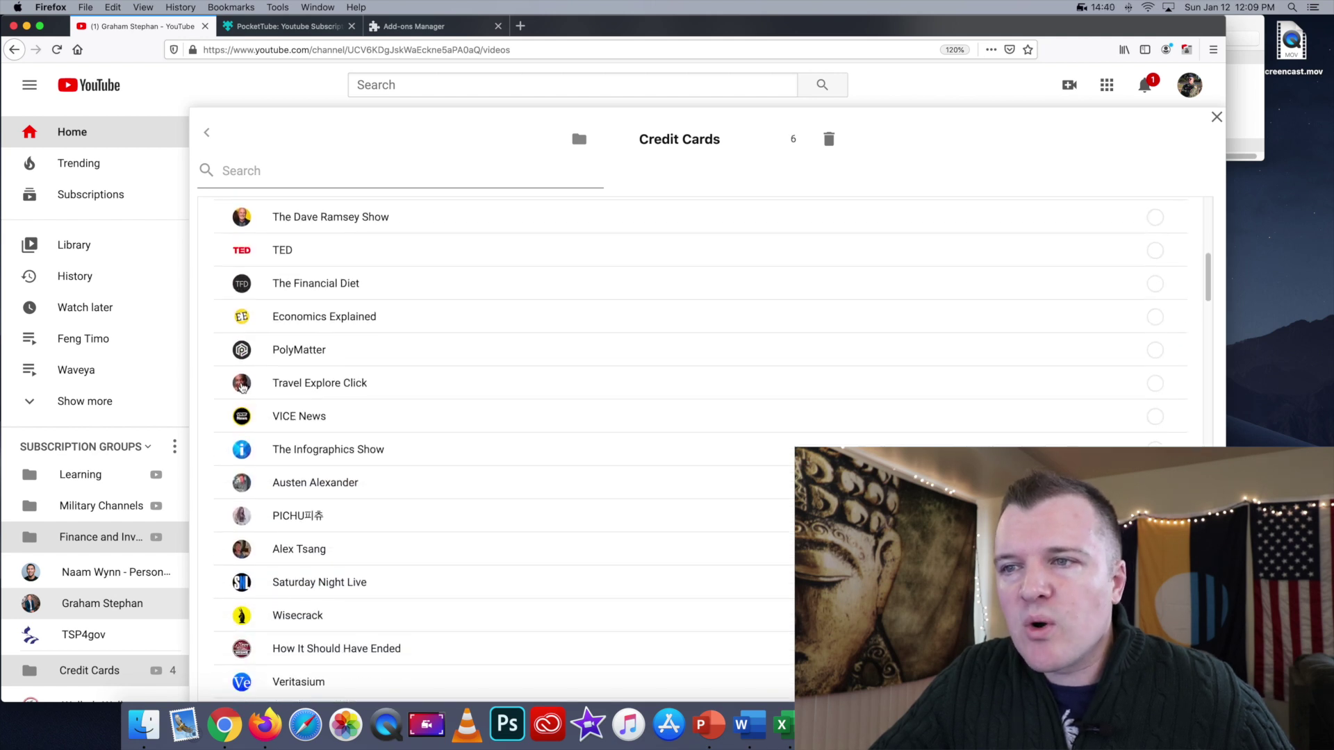
click(242, 385)
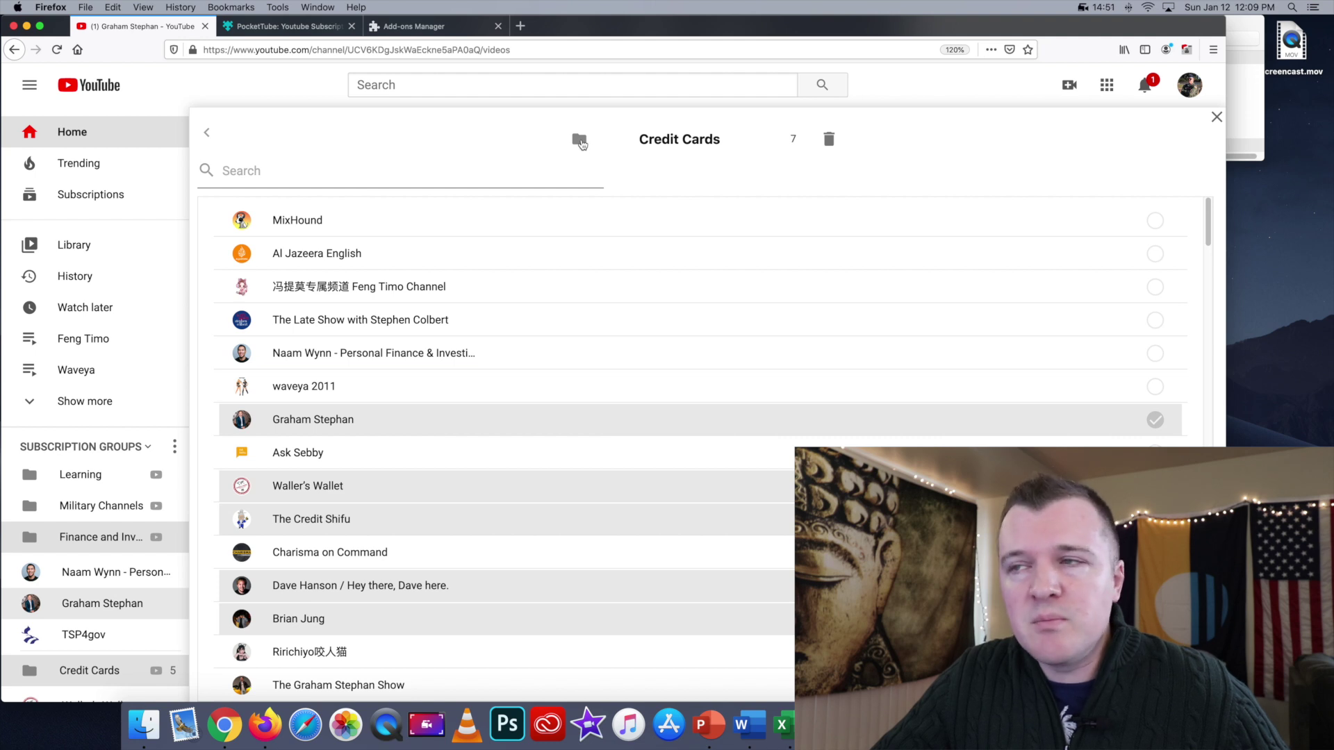
click(580, 141)
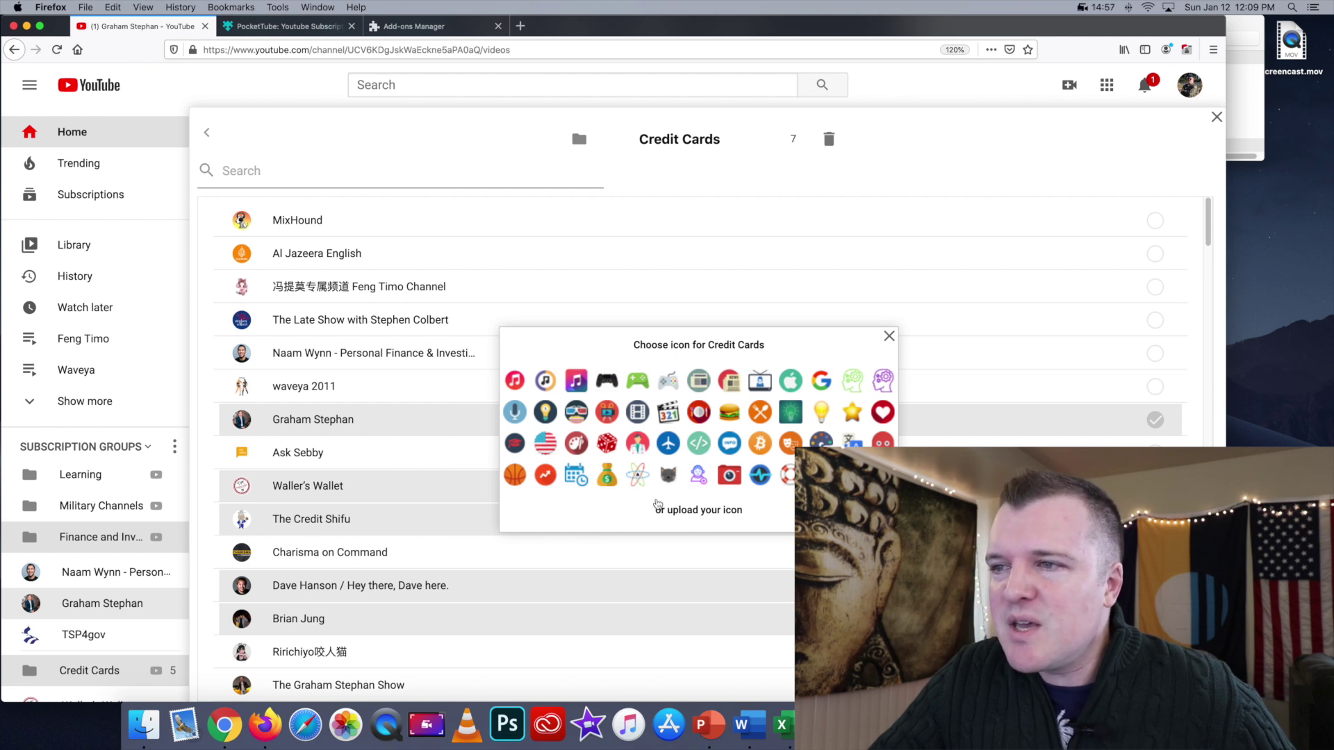
Pick the money-bag icon for Credit Cards and close the icon chooser.
click(610, 478)
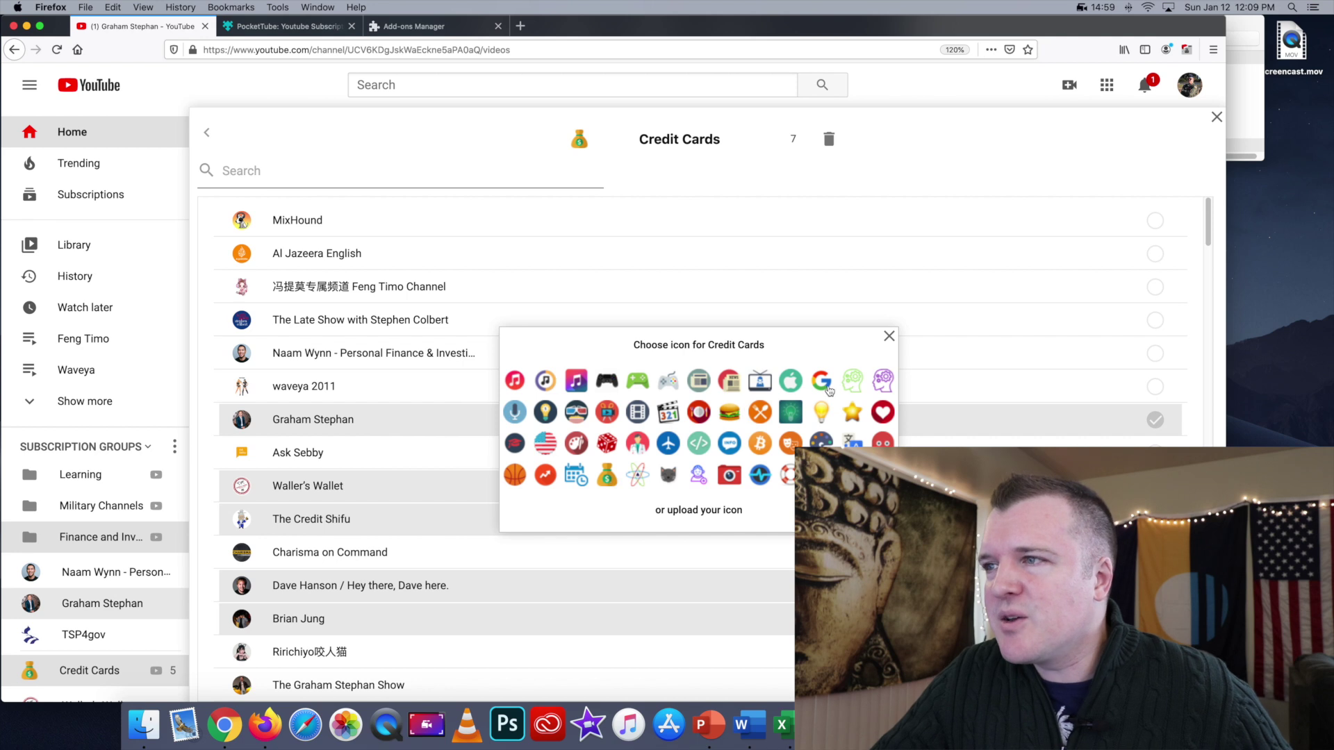
click(888, 338)
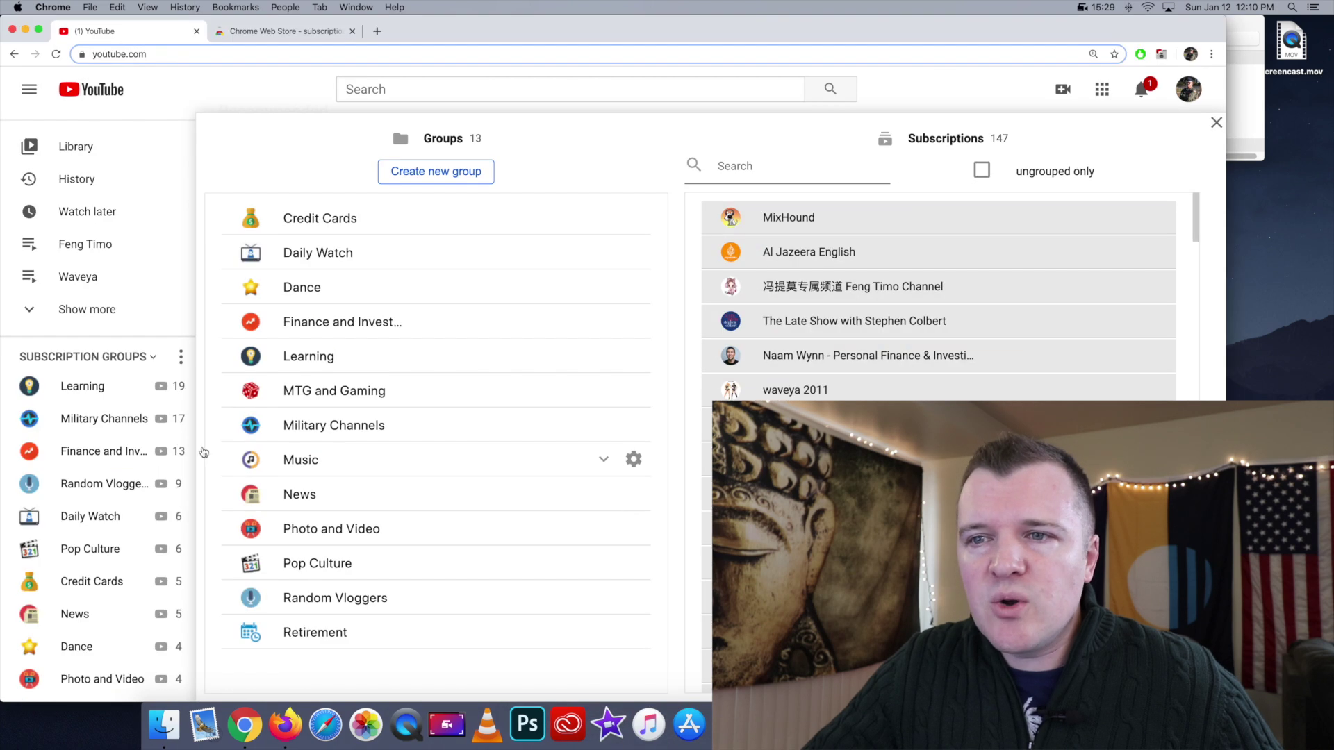
Expand the Learning subscription group to list channels like vlogbrothers and The Infographics Show.
scroll(159, 445, down, 5)
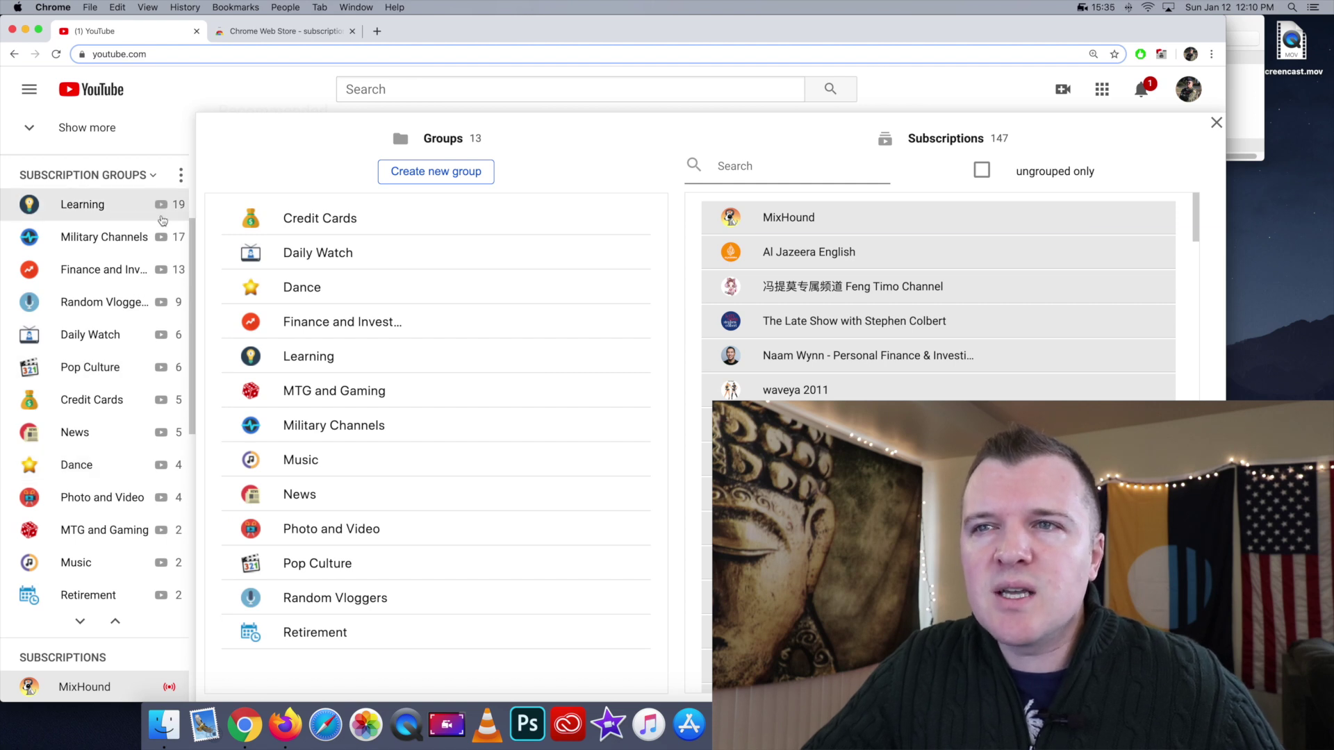
click(107, 211)
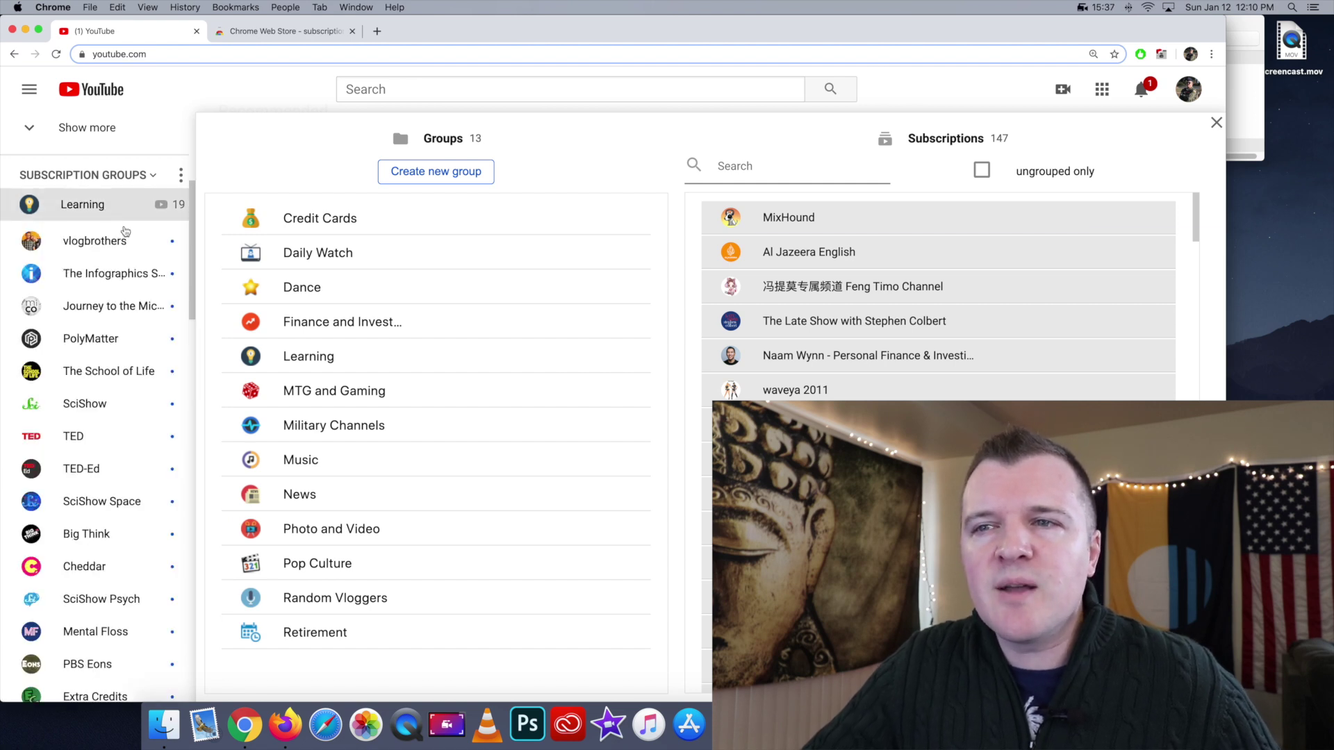
scroll(153, 256, down, 5)
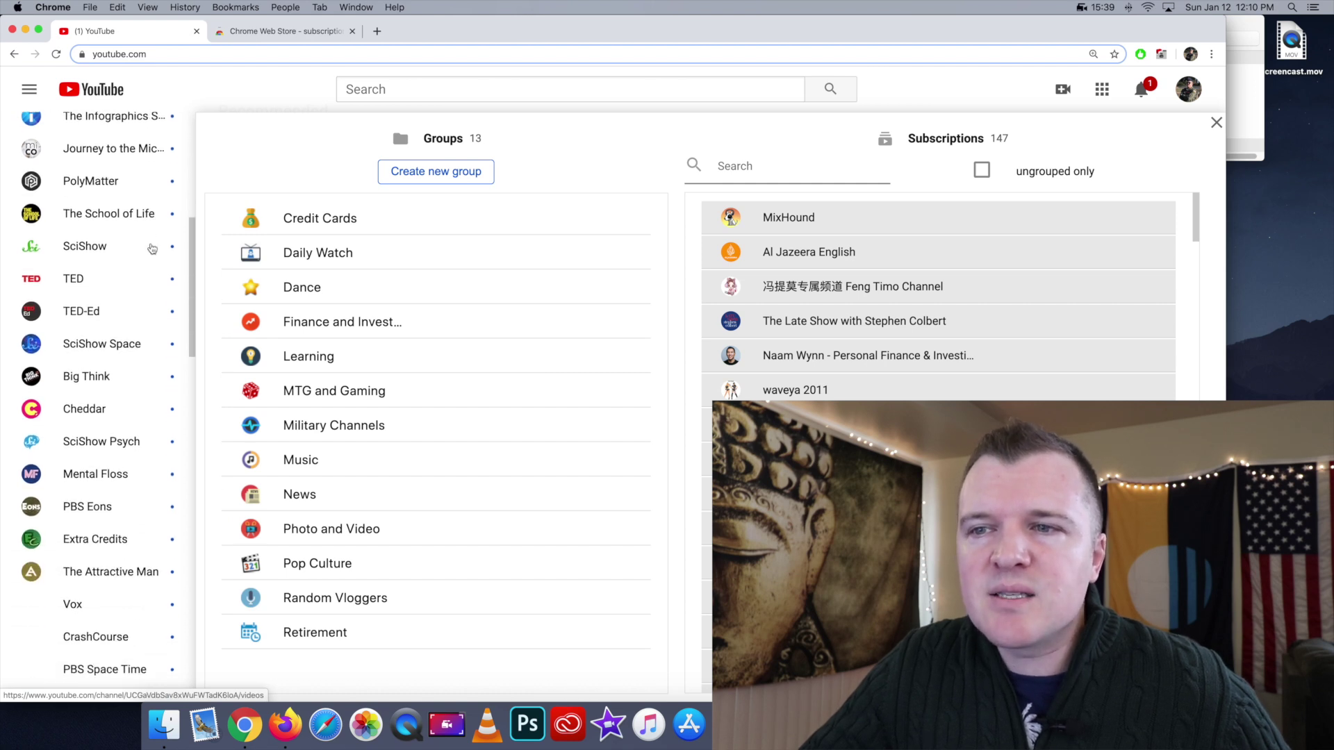
scroll(152, 249, down, 1)
scroll(152, 249, up, 3)
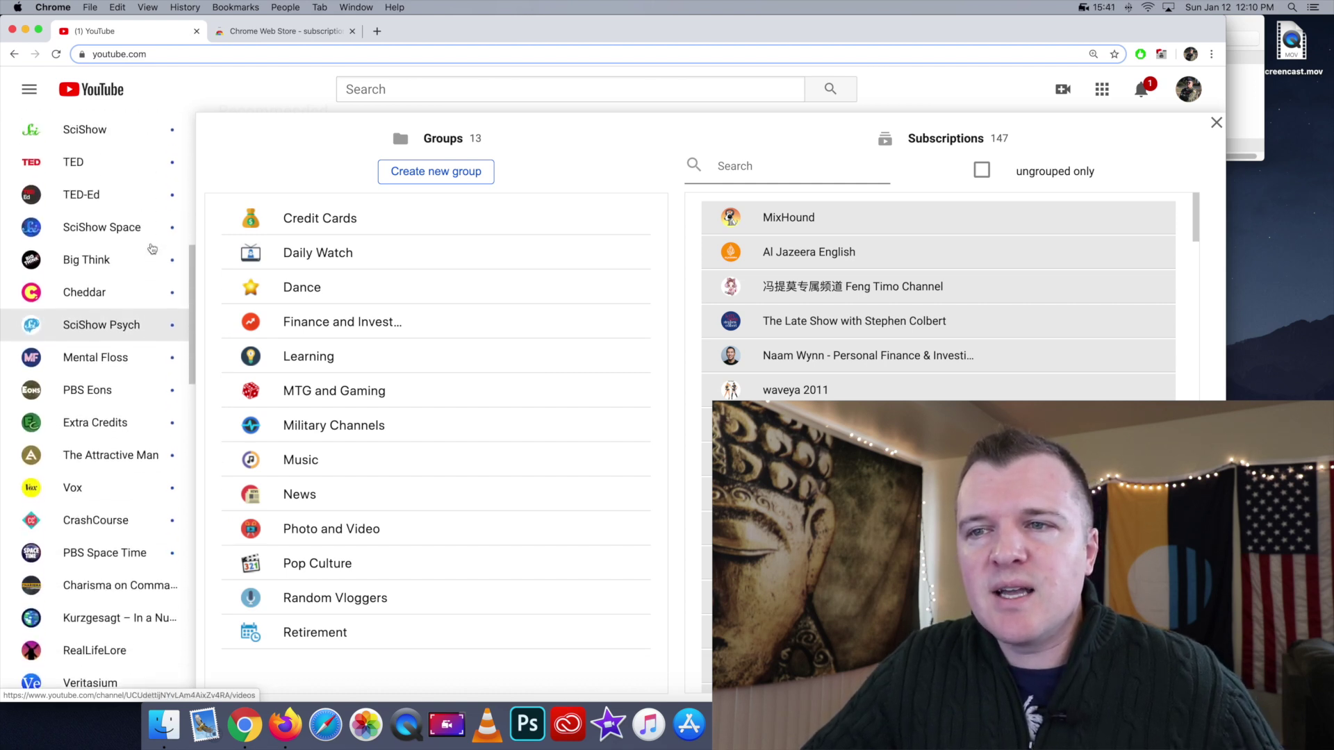
scroll(152, 249, up, 2)
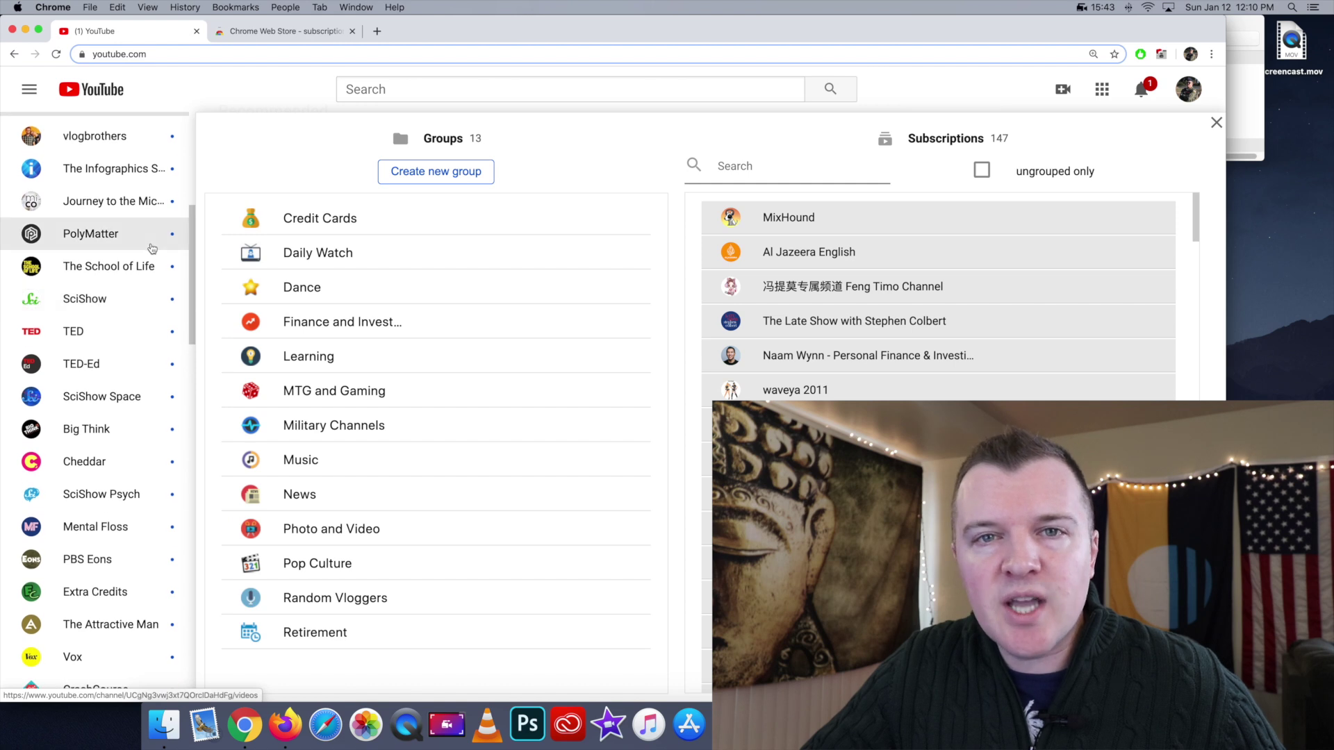
scroll(152, 248, up, 3)
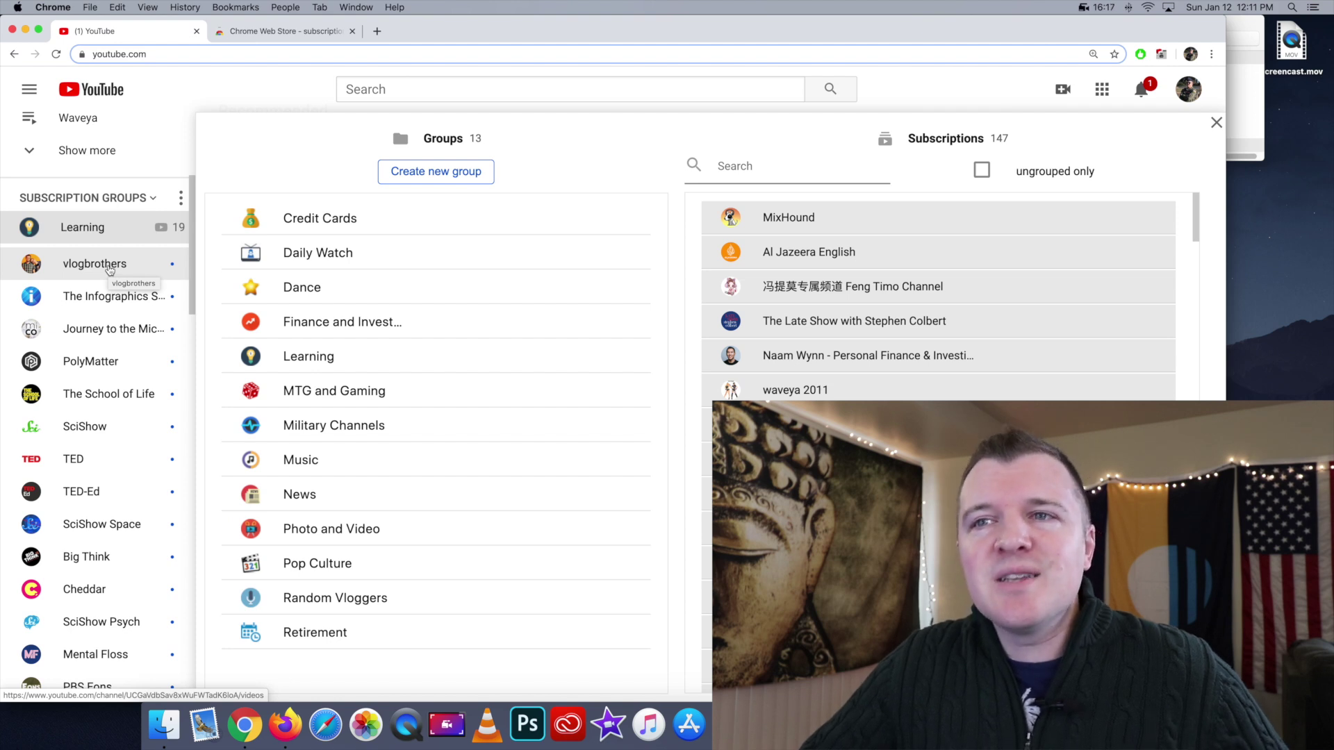
Scroll through the Learning group's 19 channels, including TED, SciShow and CrashCourse.
scroll(109, 270, down, 3)
scroll(109, 270, down, 8)
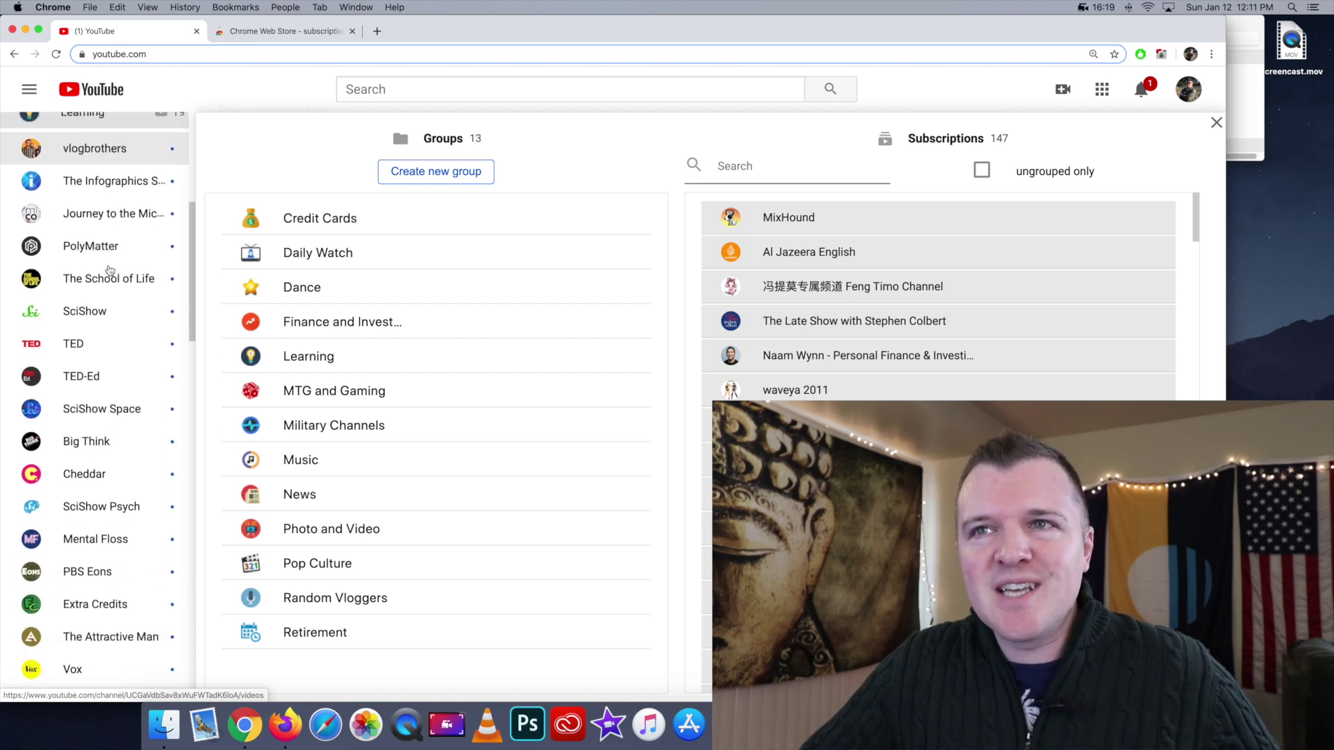
scroll(109, 270, down, 4)
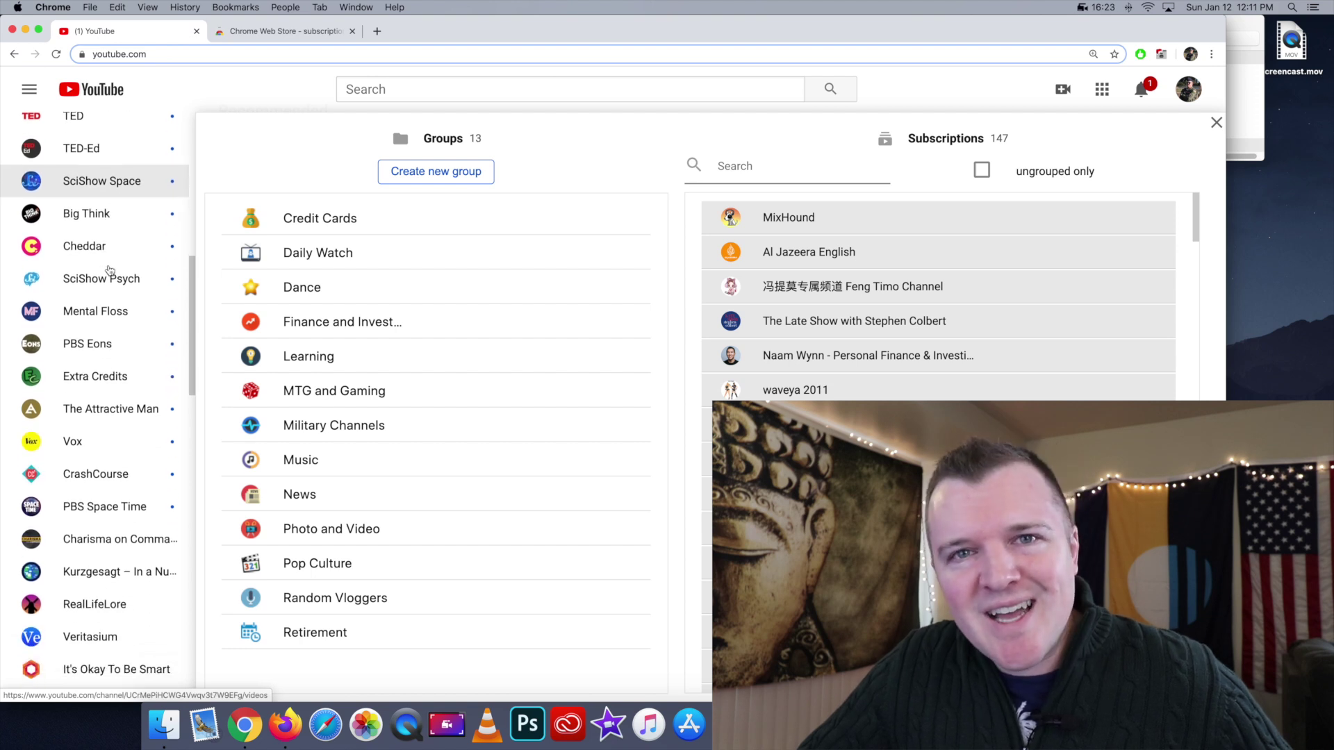
scroll(109, 270, up, 5)
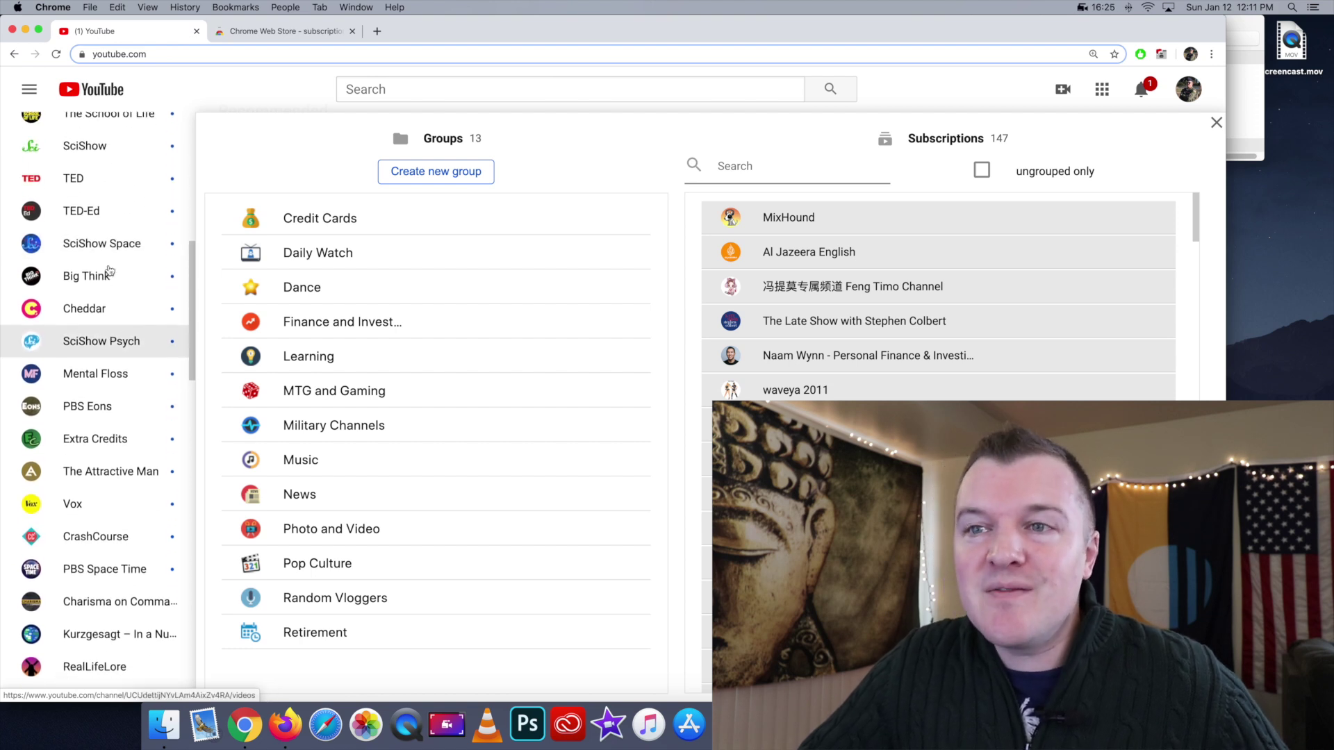
scroll(109, 271, up, 3)
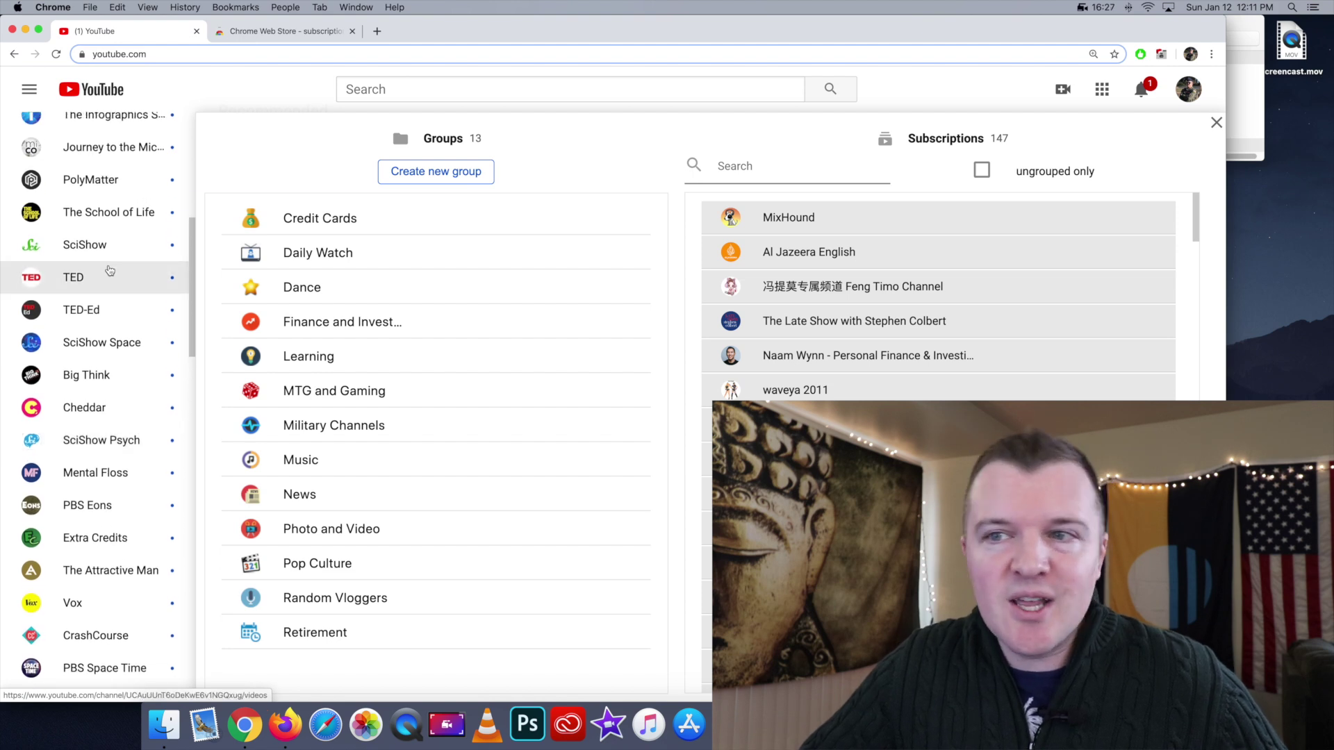
scroll(109, 271, up, 6)
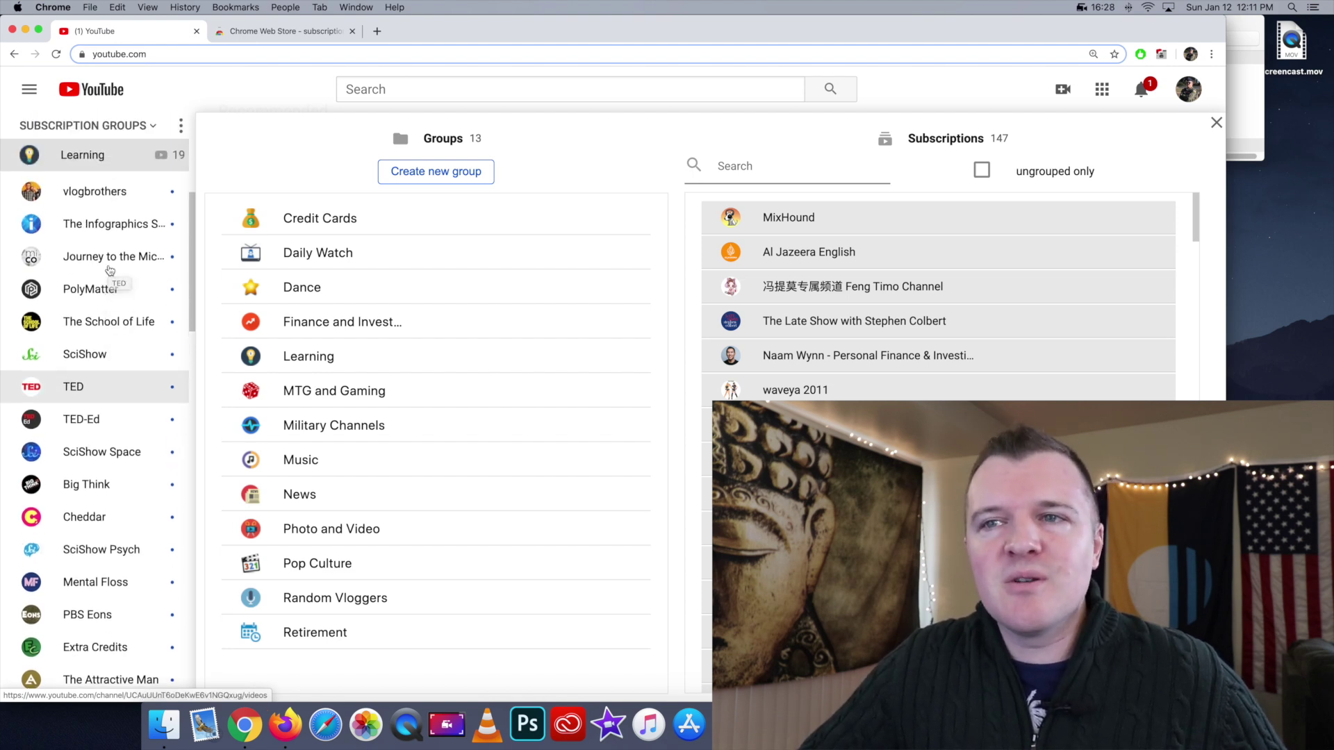
scroll(109, 270, down, 19)
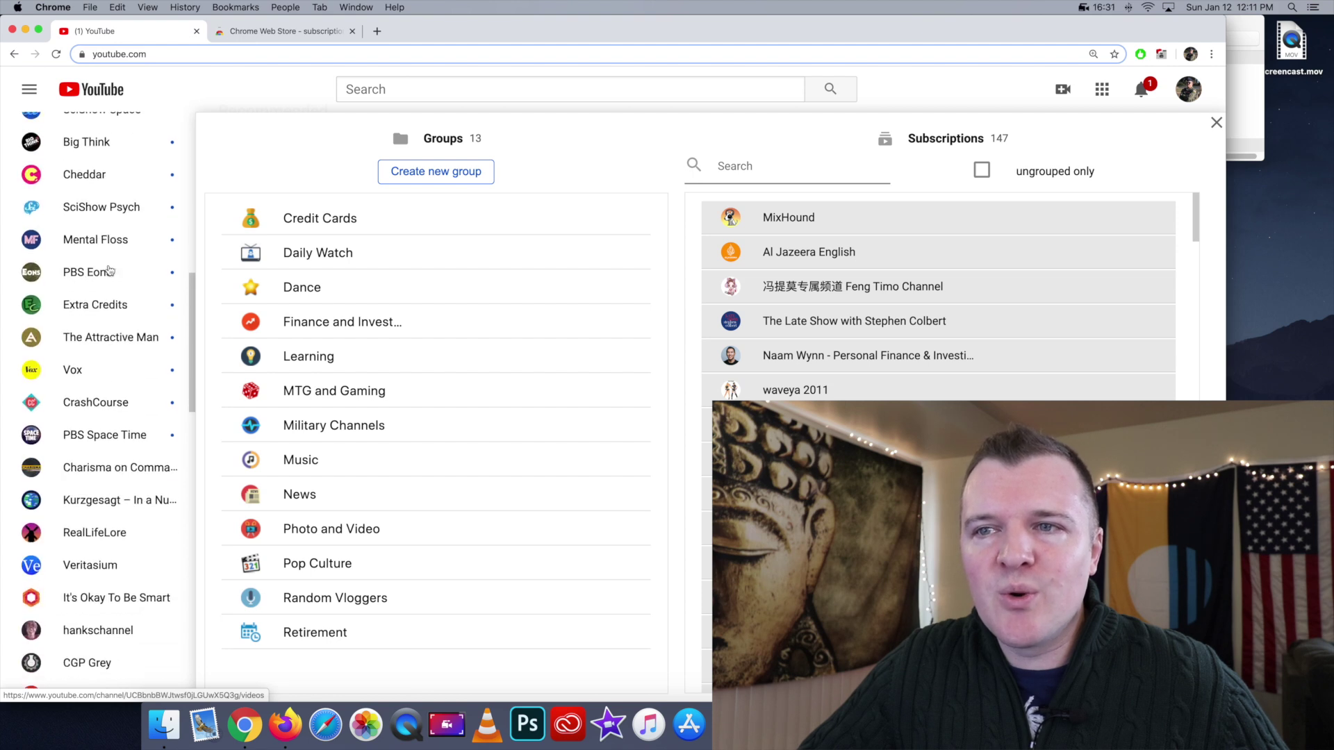
scroll(109, 271, up, 20)
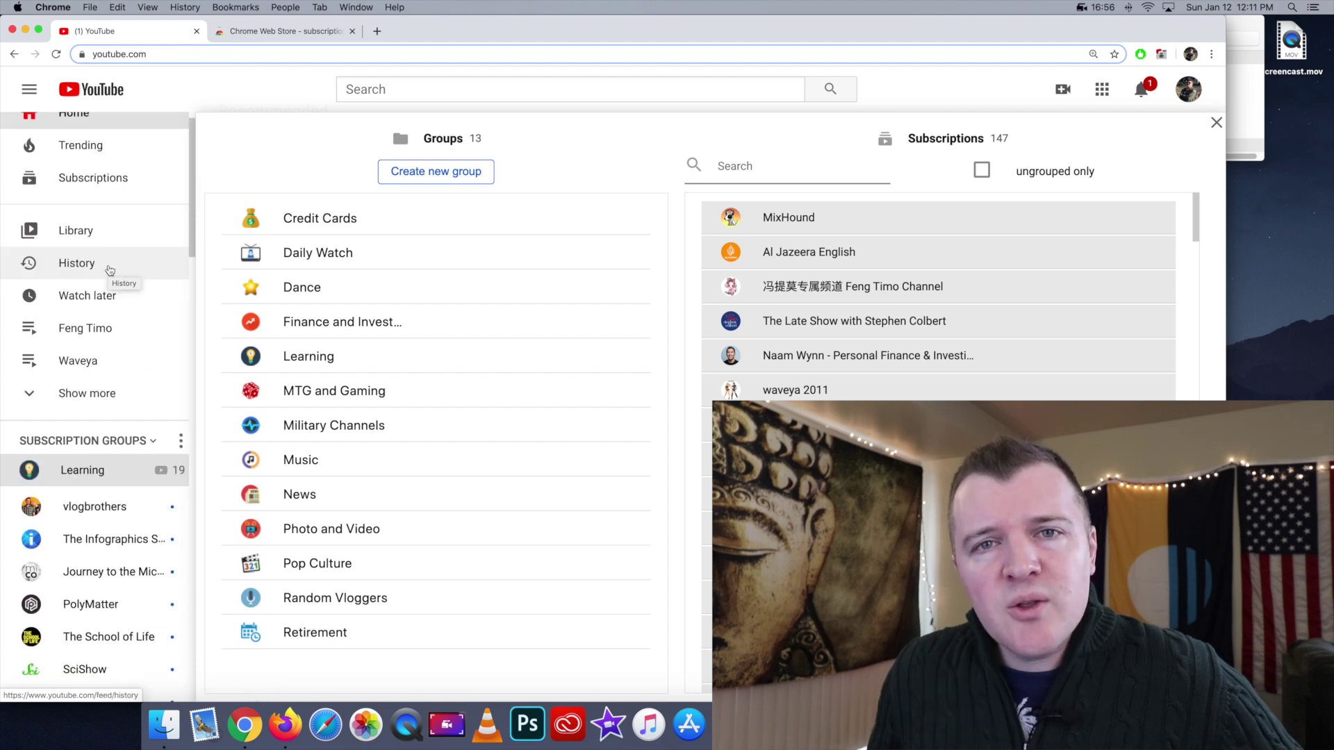